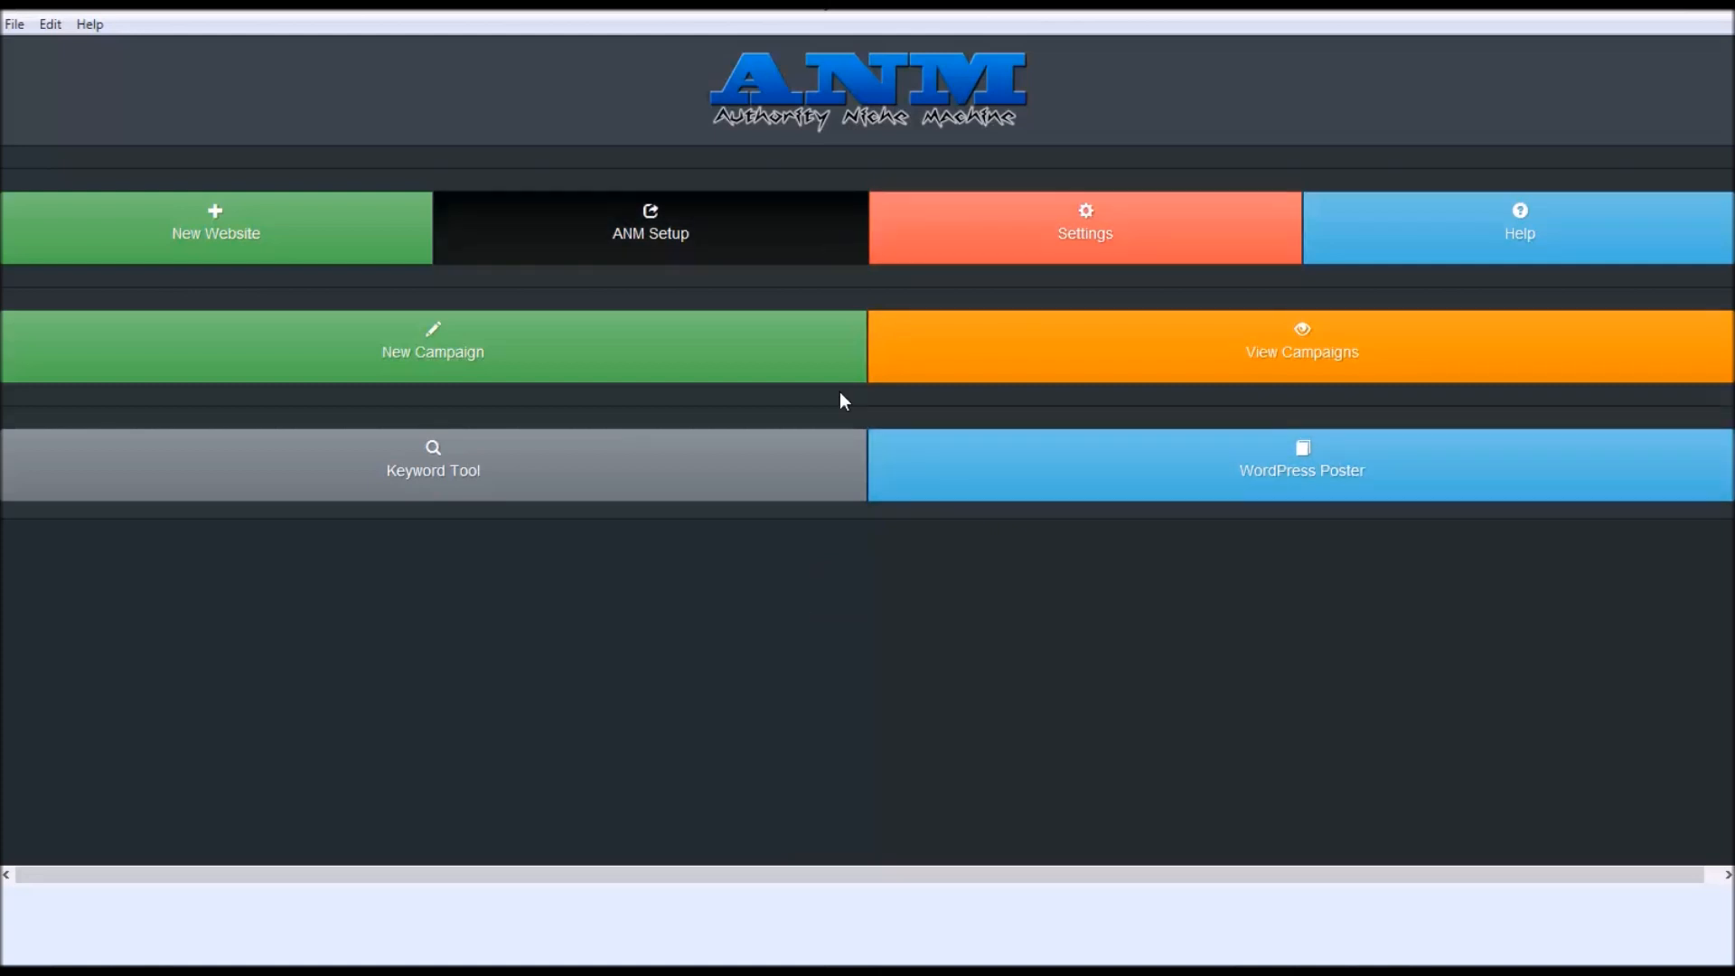
- Bring Firefox to the front, showing the Softaculous WordPress install-success page
{"action": "mouse_move", "coordinate": [291, 958]}
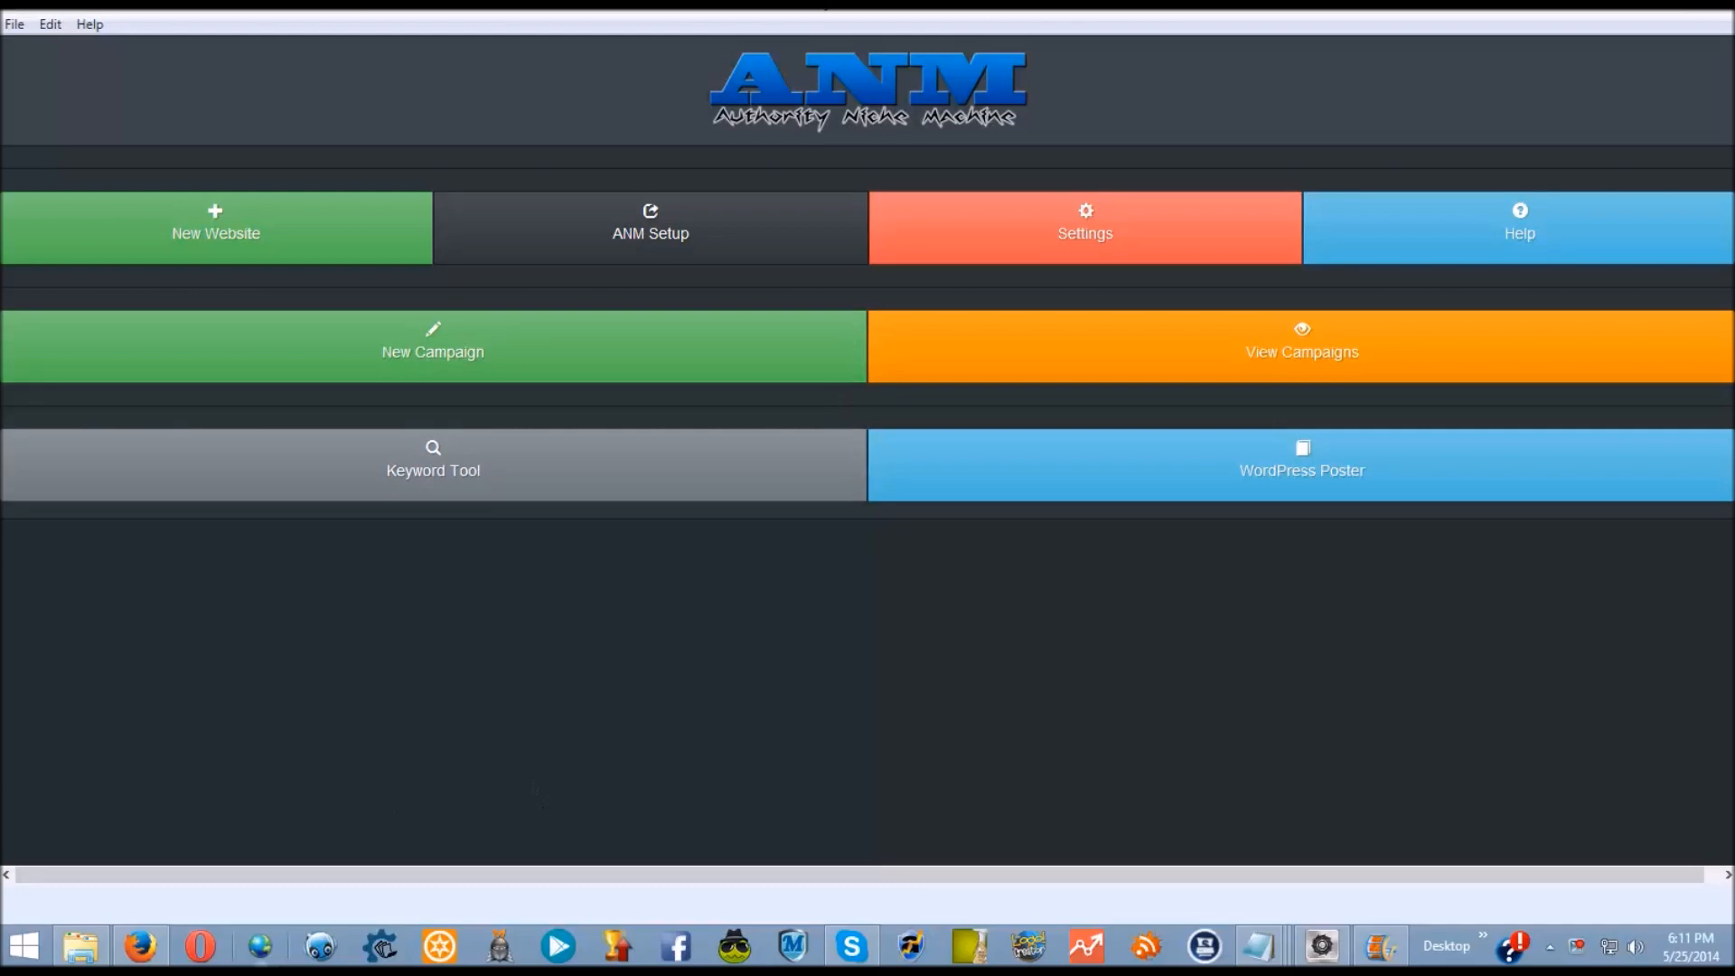
{"action": "left_click", "coordinate": [144, 949]}
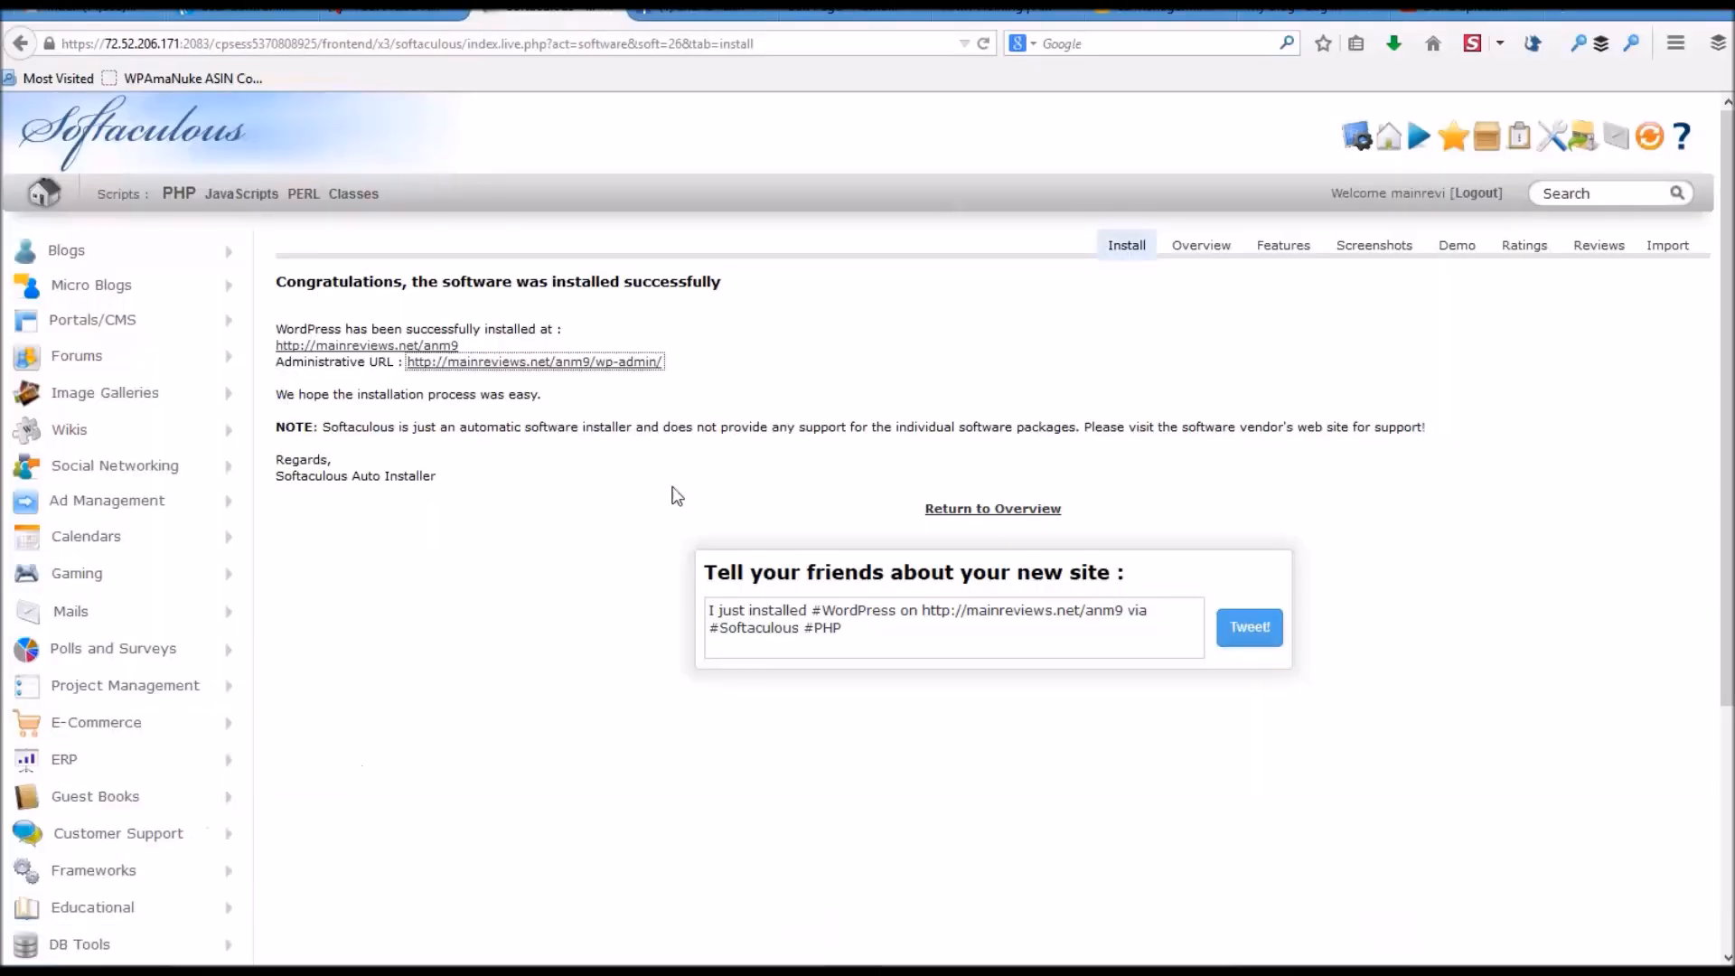
- Log in to the mainreviews.net/anm9 admin as 'admin' with the account password, dismissing the save-password prompt
{"action": "left_click", "coordinate": [596, 363]}
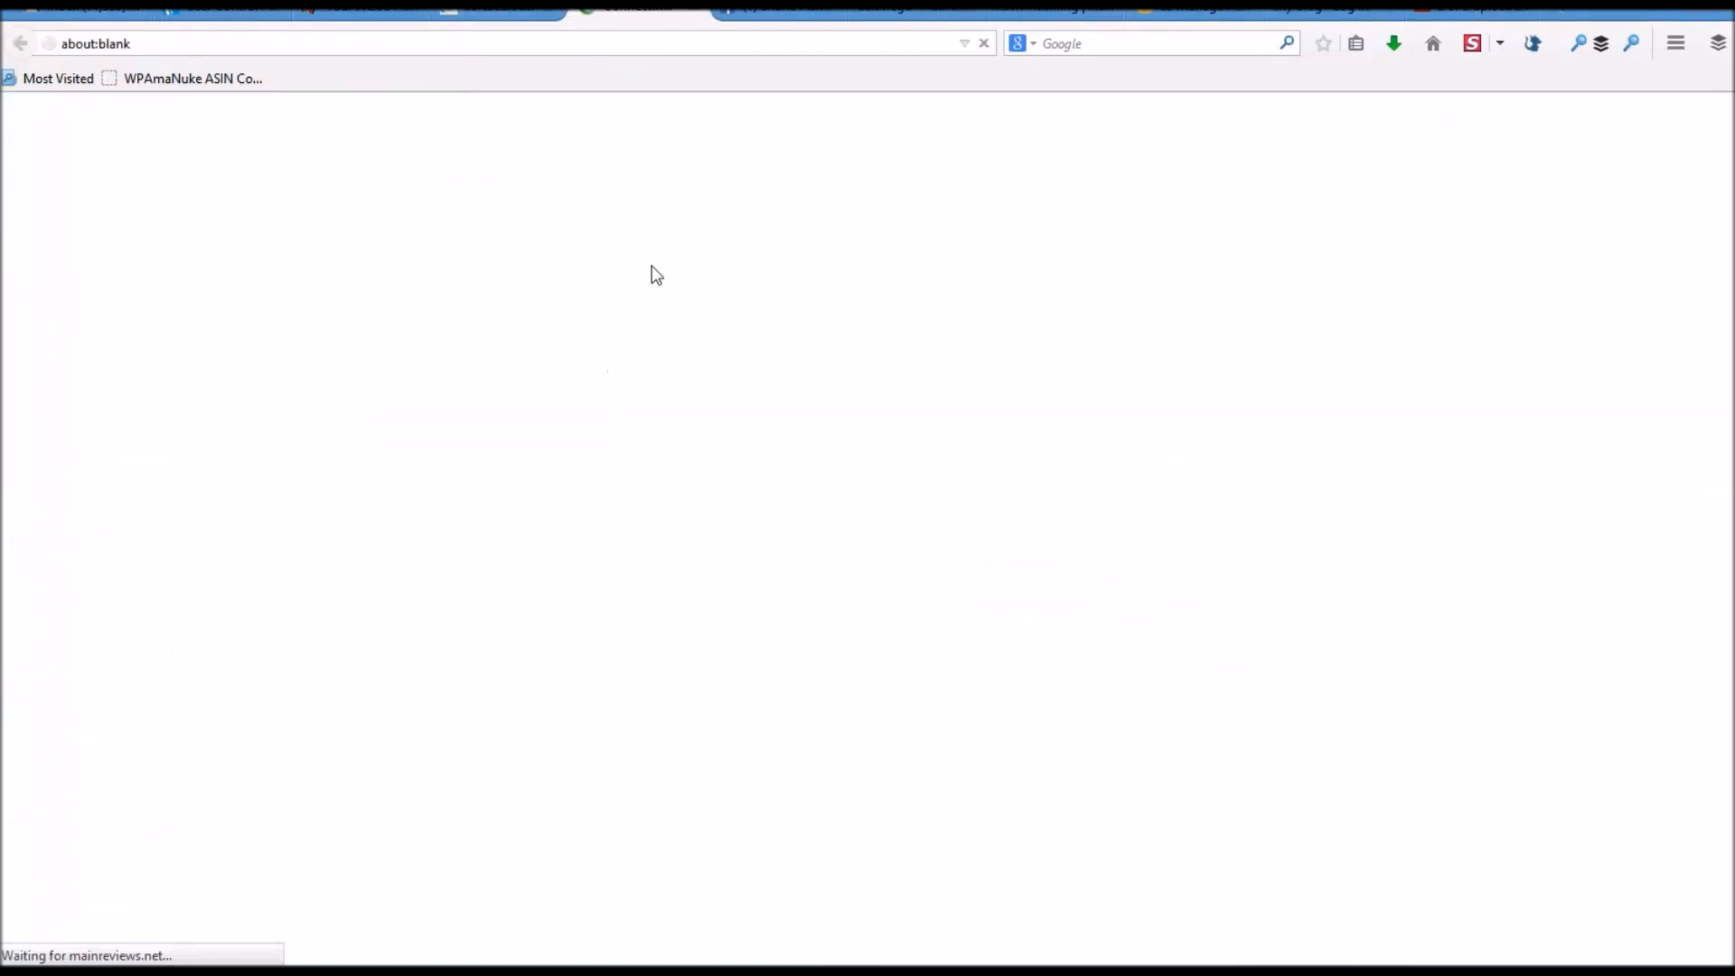
{"action": "type", "text": "admin"}
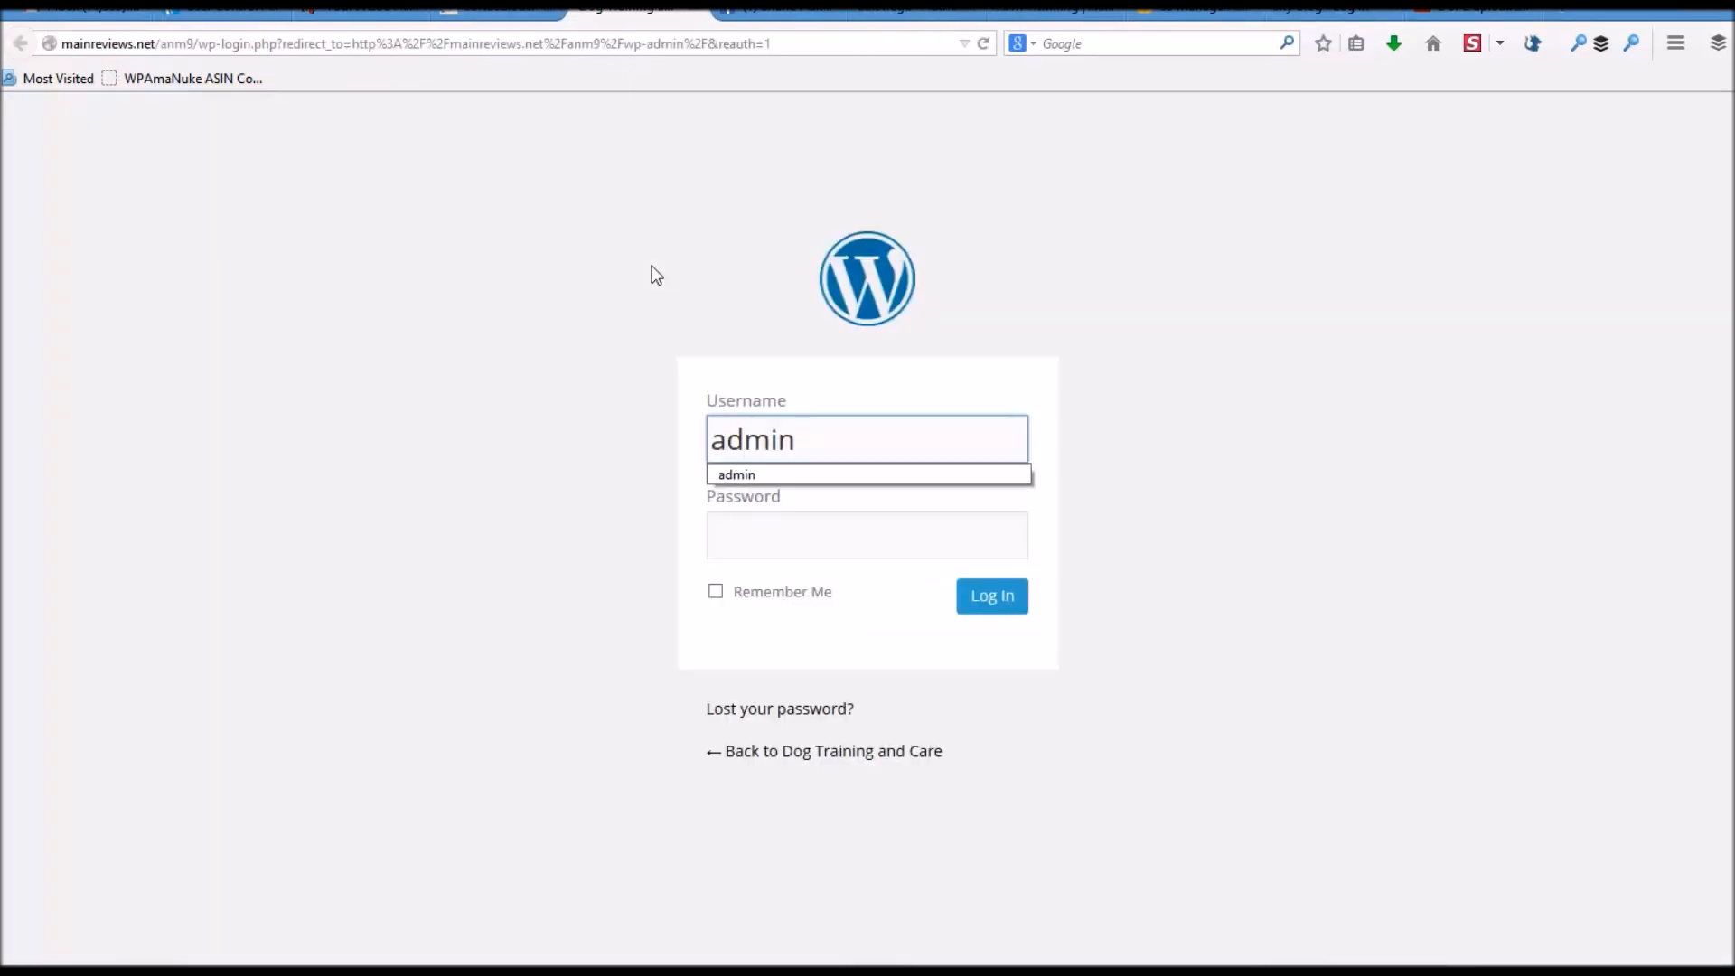
{"action": "key", "text": "Tab"}
{"action": "type", "text": "****"}
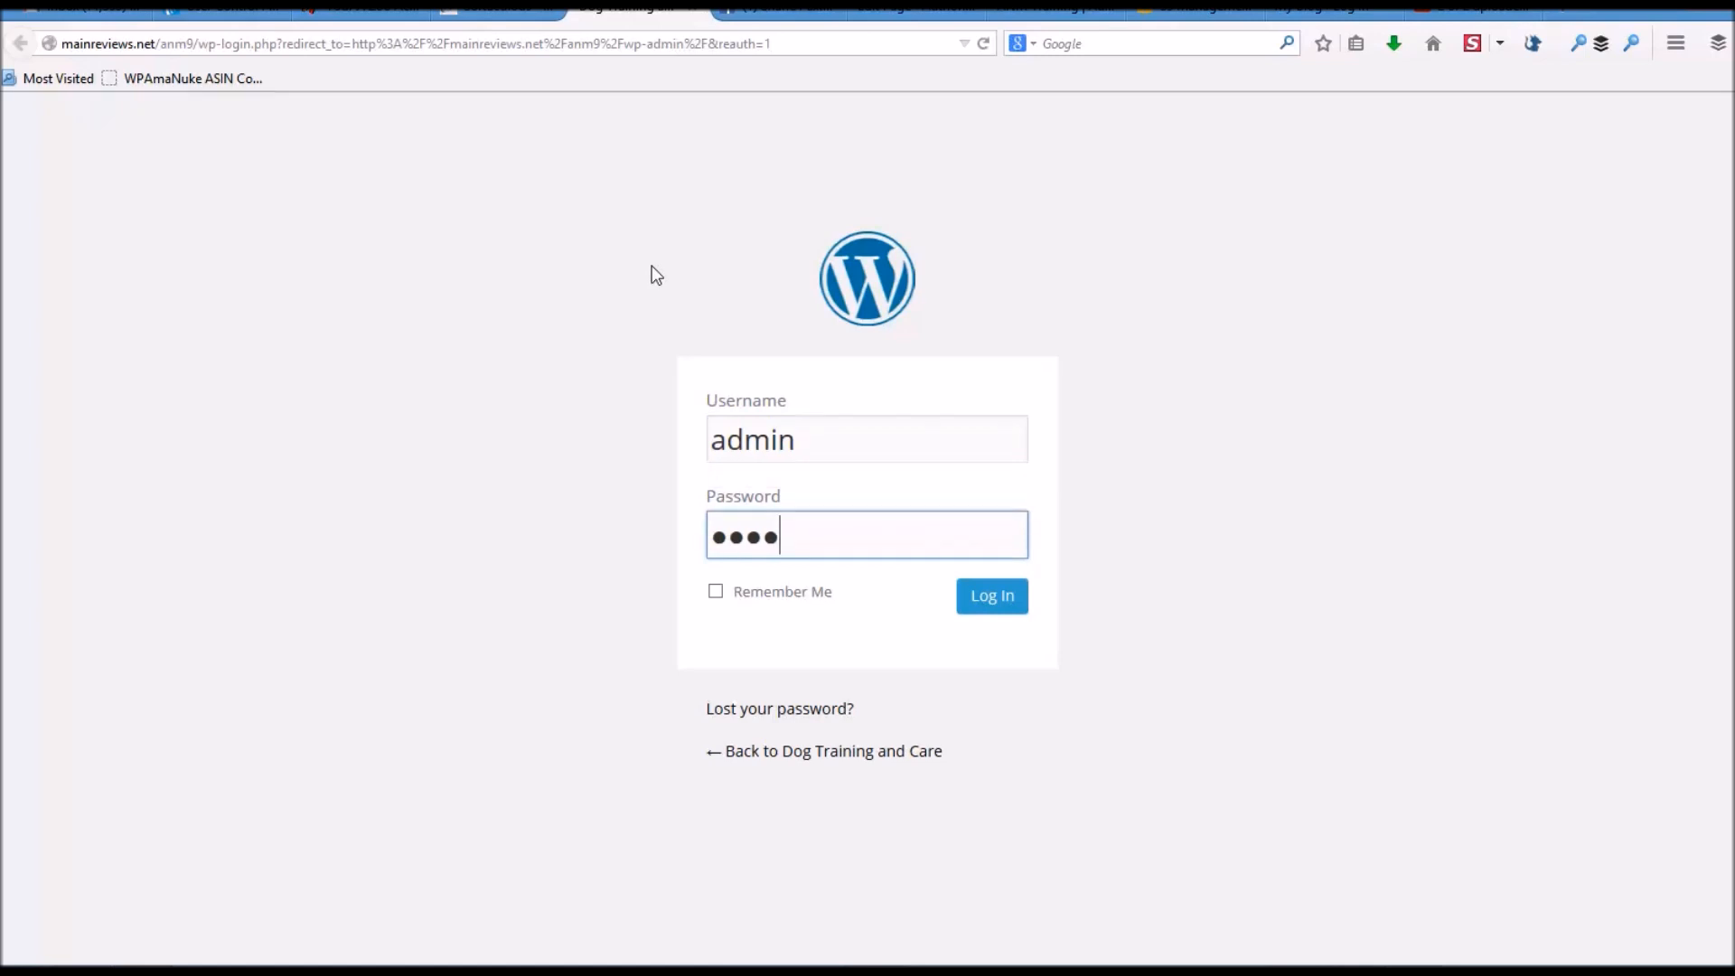
{"action": "key", "text": "Return"}
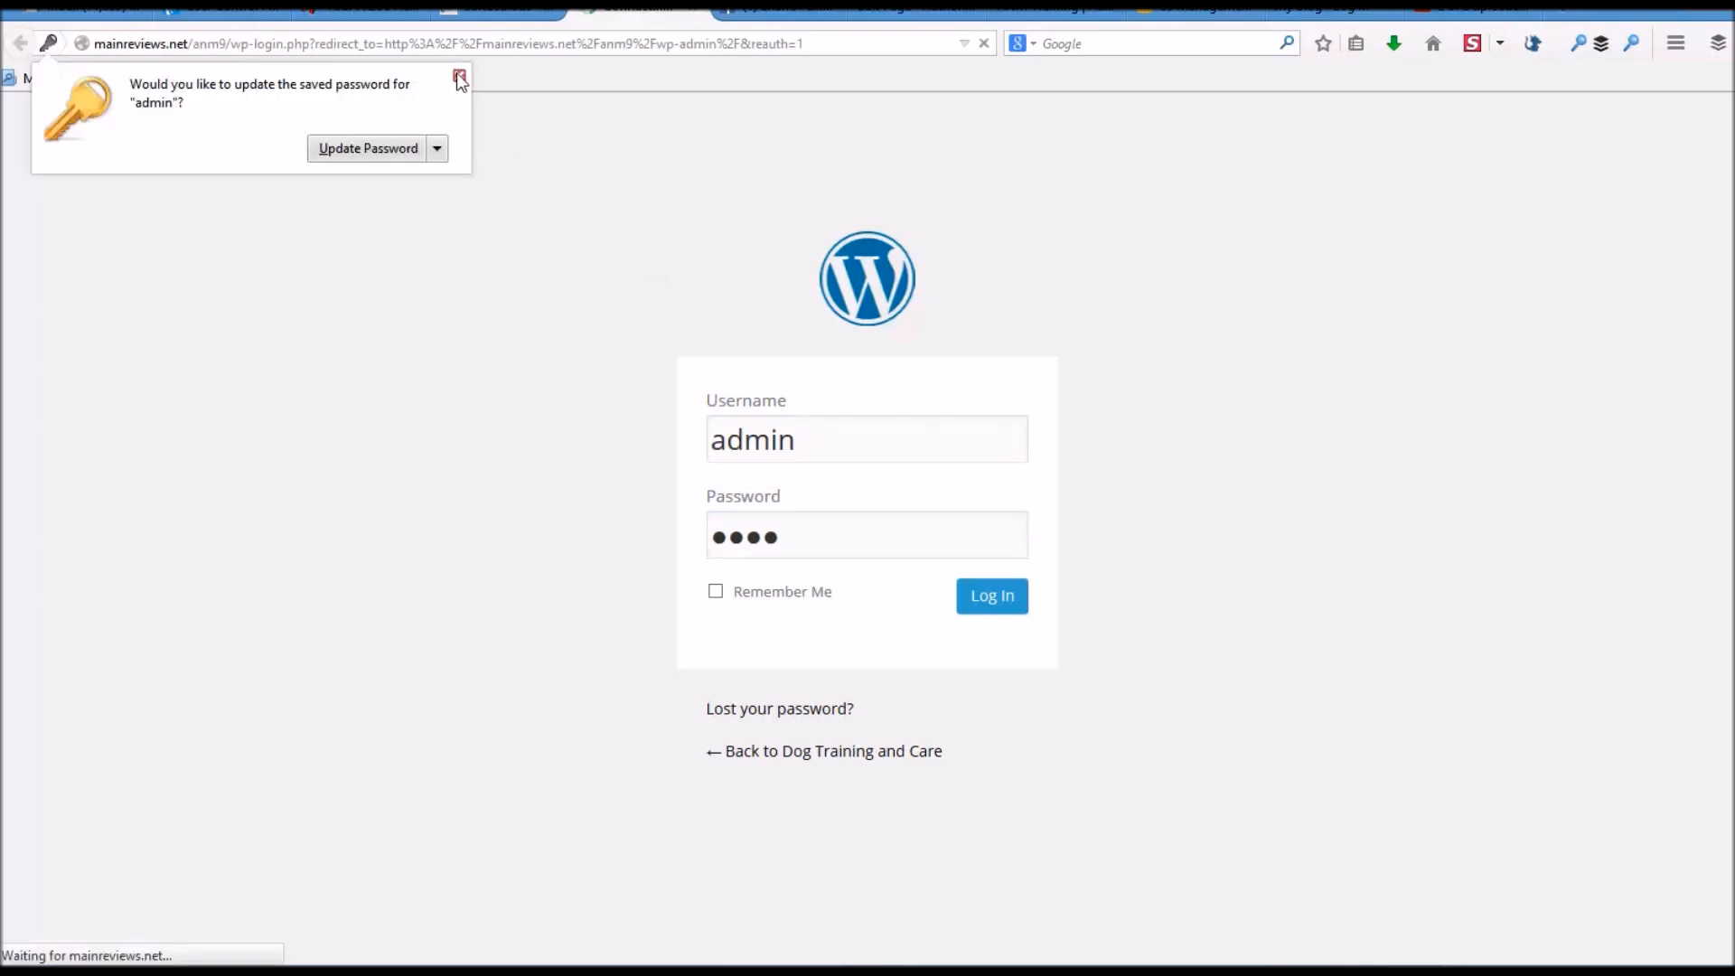
{"action": "left_click", "coordinate": [460, 78]}
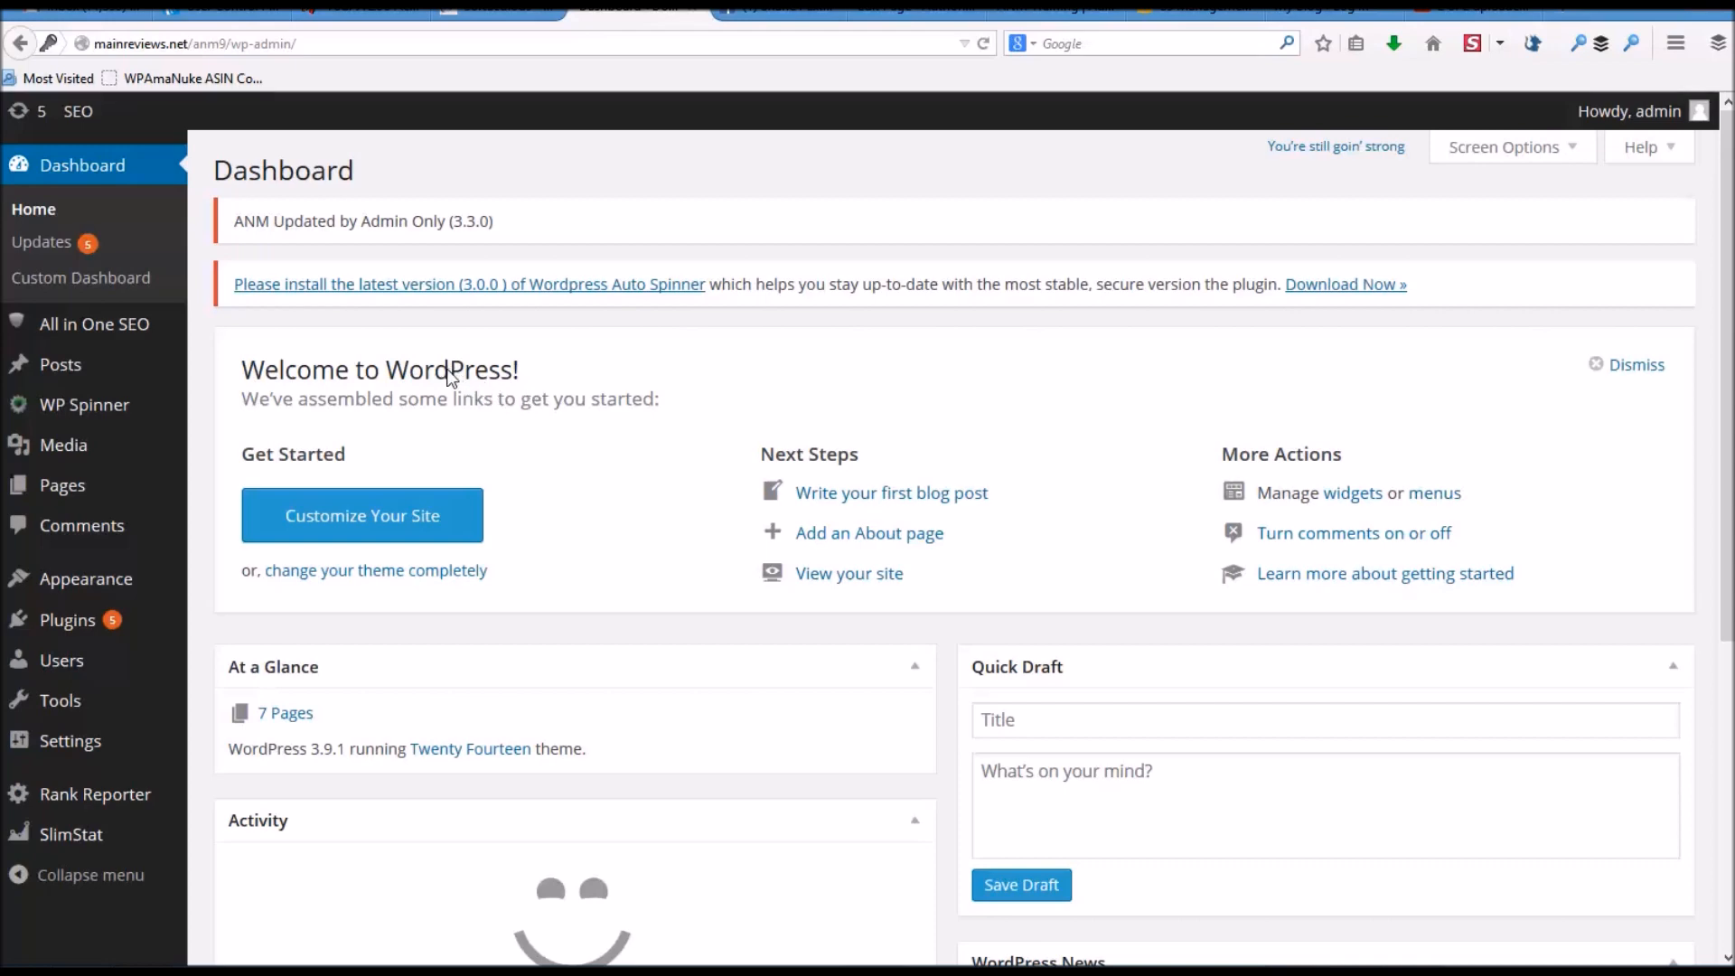
- Open {SNAP} Social Networks Auto Poster from the Settings menu in the admin sidebar
{"action": "scroll", "coordinate": [470, 380], "scroll_direction": "down", "scroll_amount": 3}
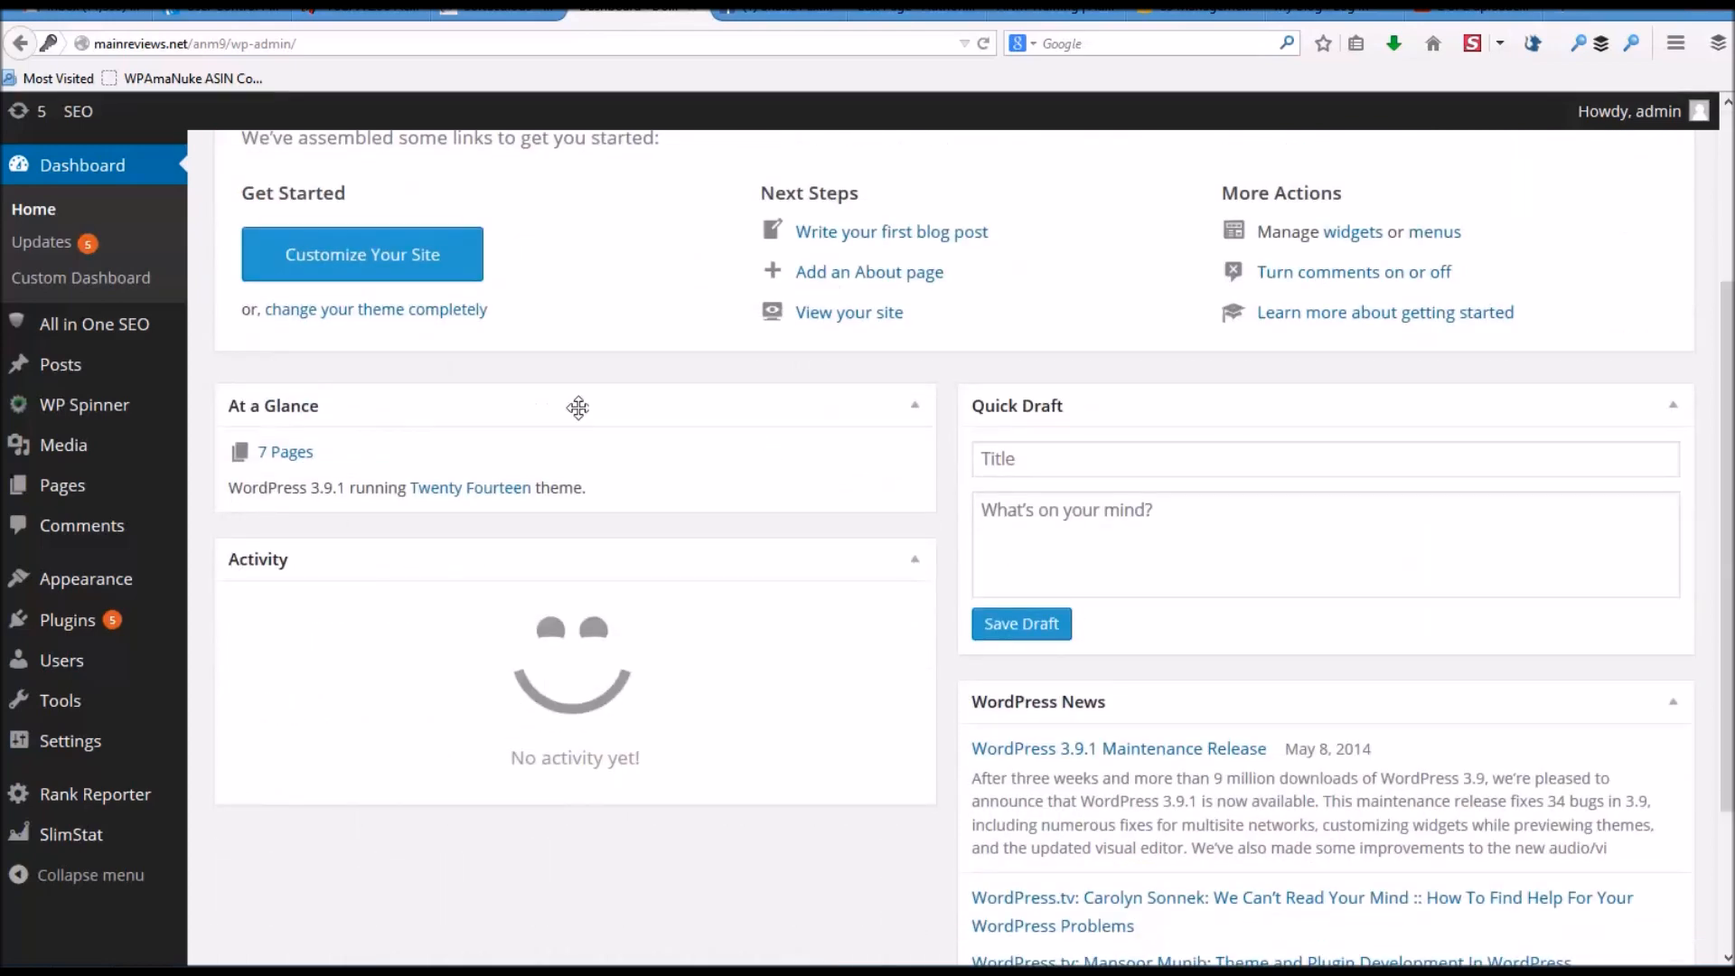
{"action": "scroll", "coordinate": [356, 612], "scroll_direction": "down", "scroll_amount": 2}
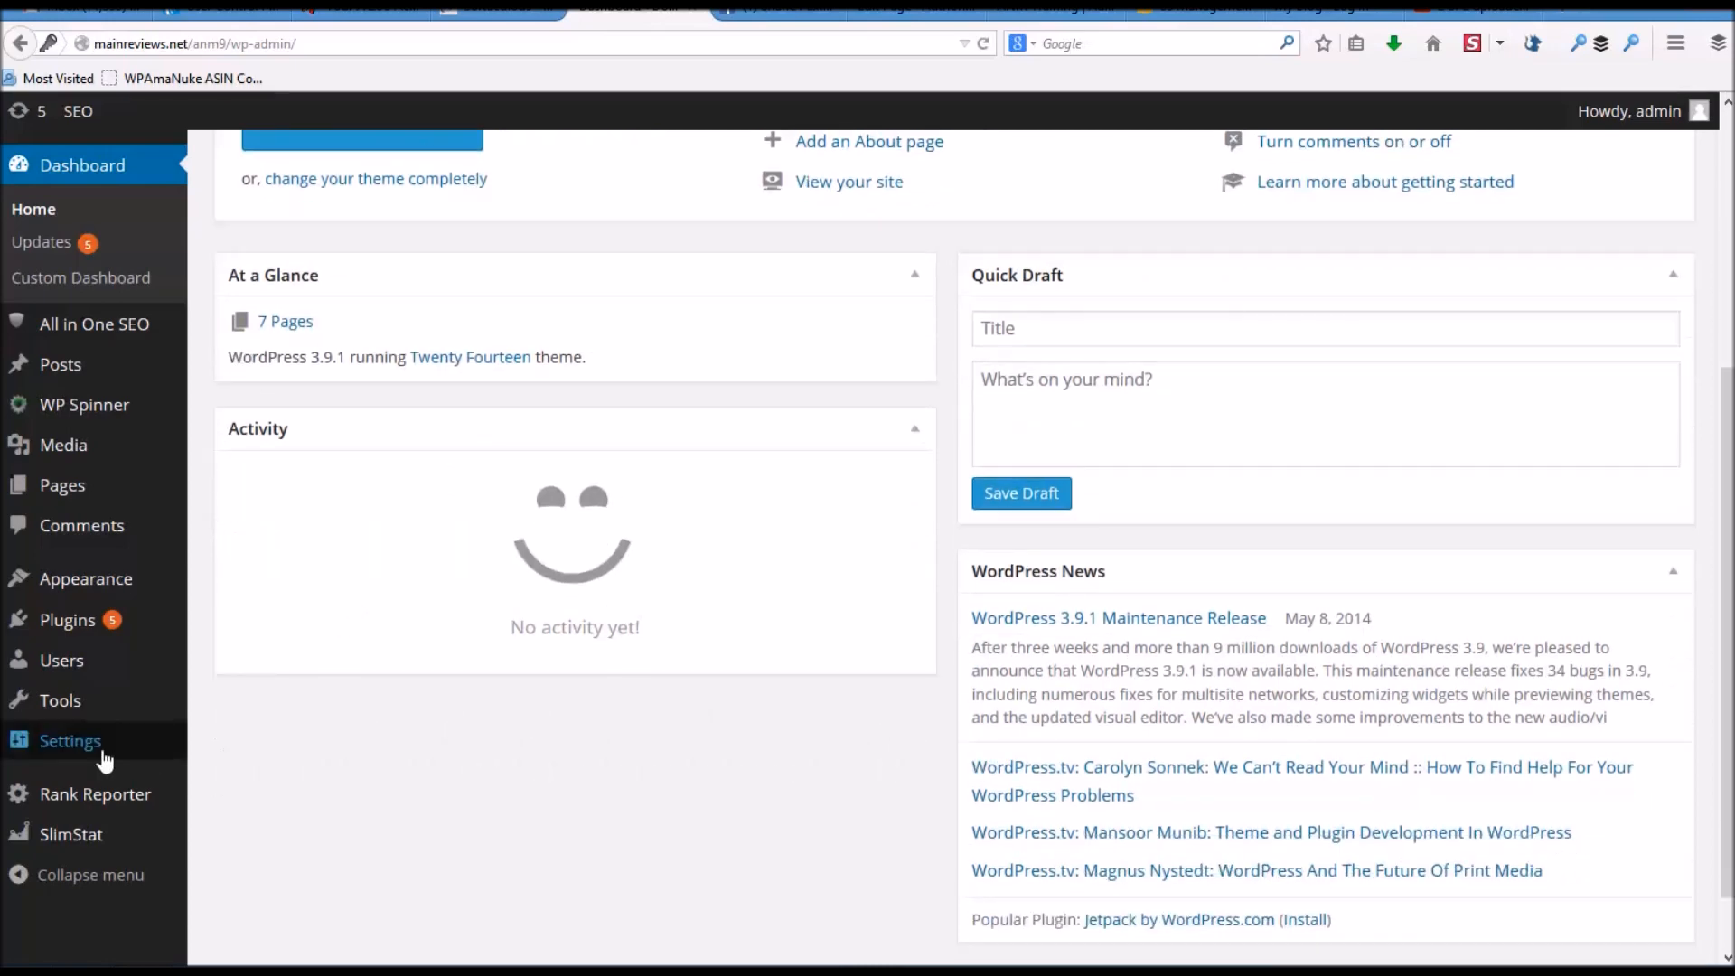
{"action": "mouse_move", "coordinate": [97, 755]}
{"action": "left_click", "coordinate": [262, 893]}
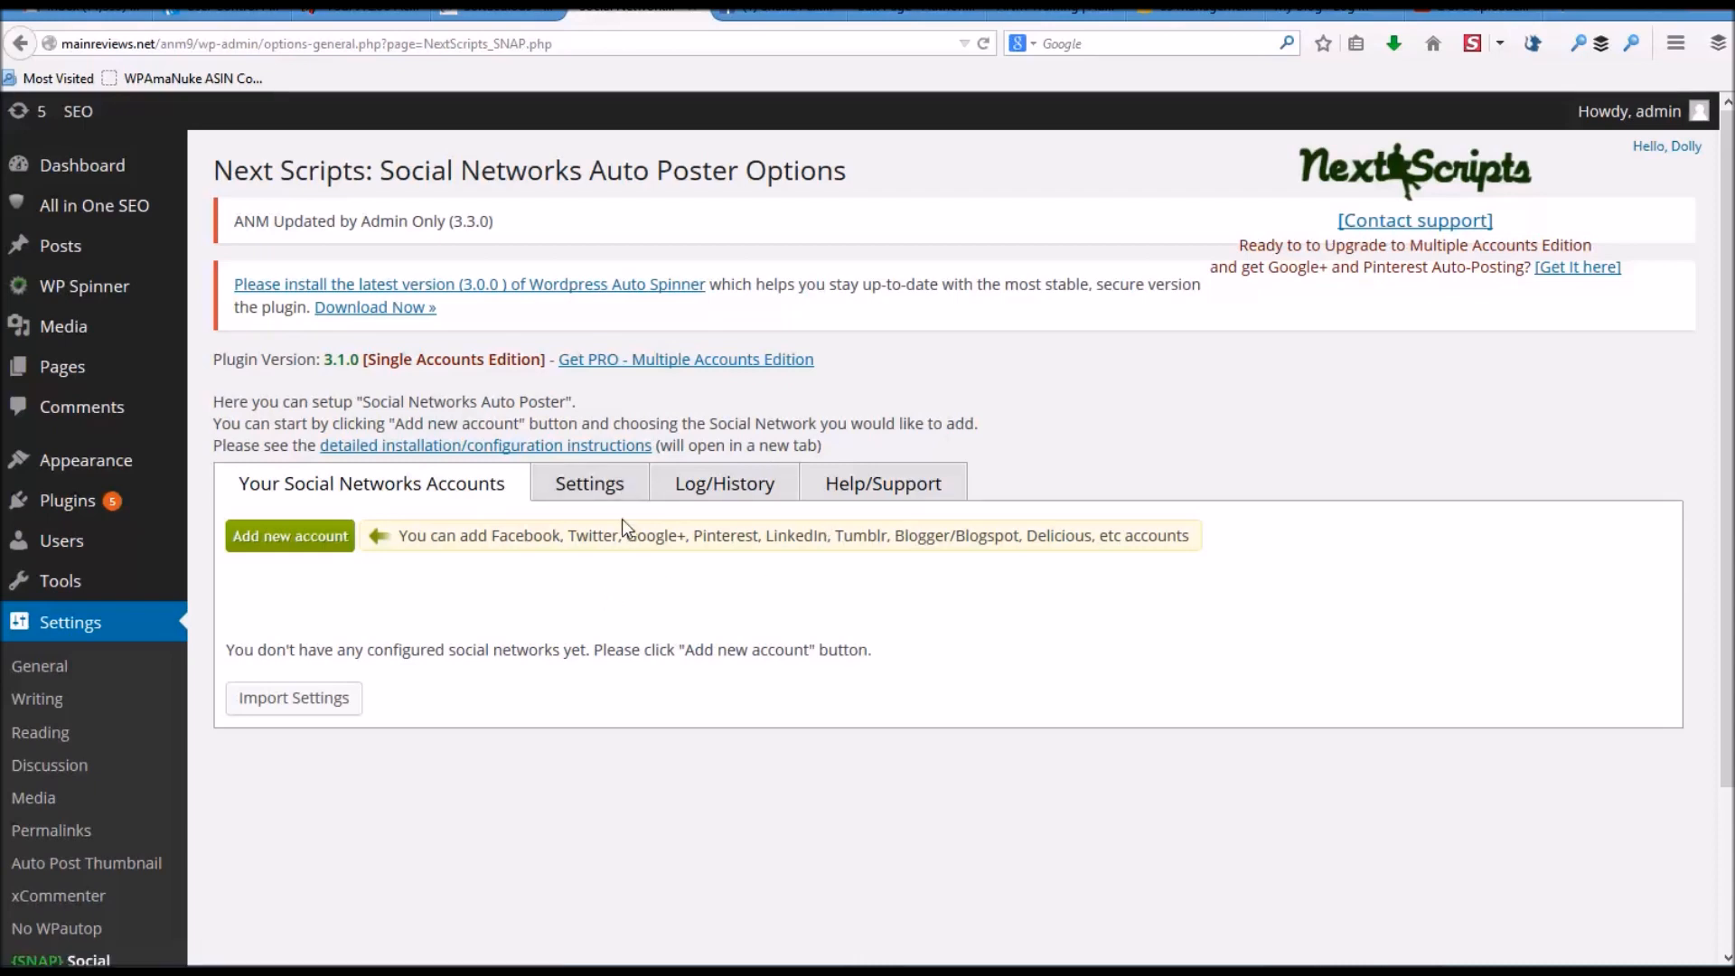
- Switch to the SNAP Settings tab and scroll down to Categories to Include/Exclude
{"action": "left_click", "coordinate": [597, 493]}
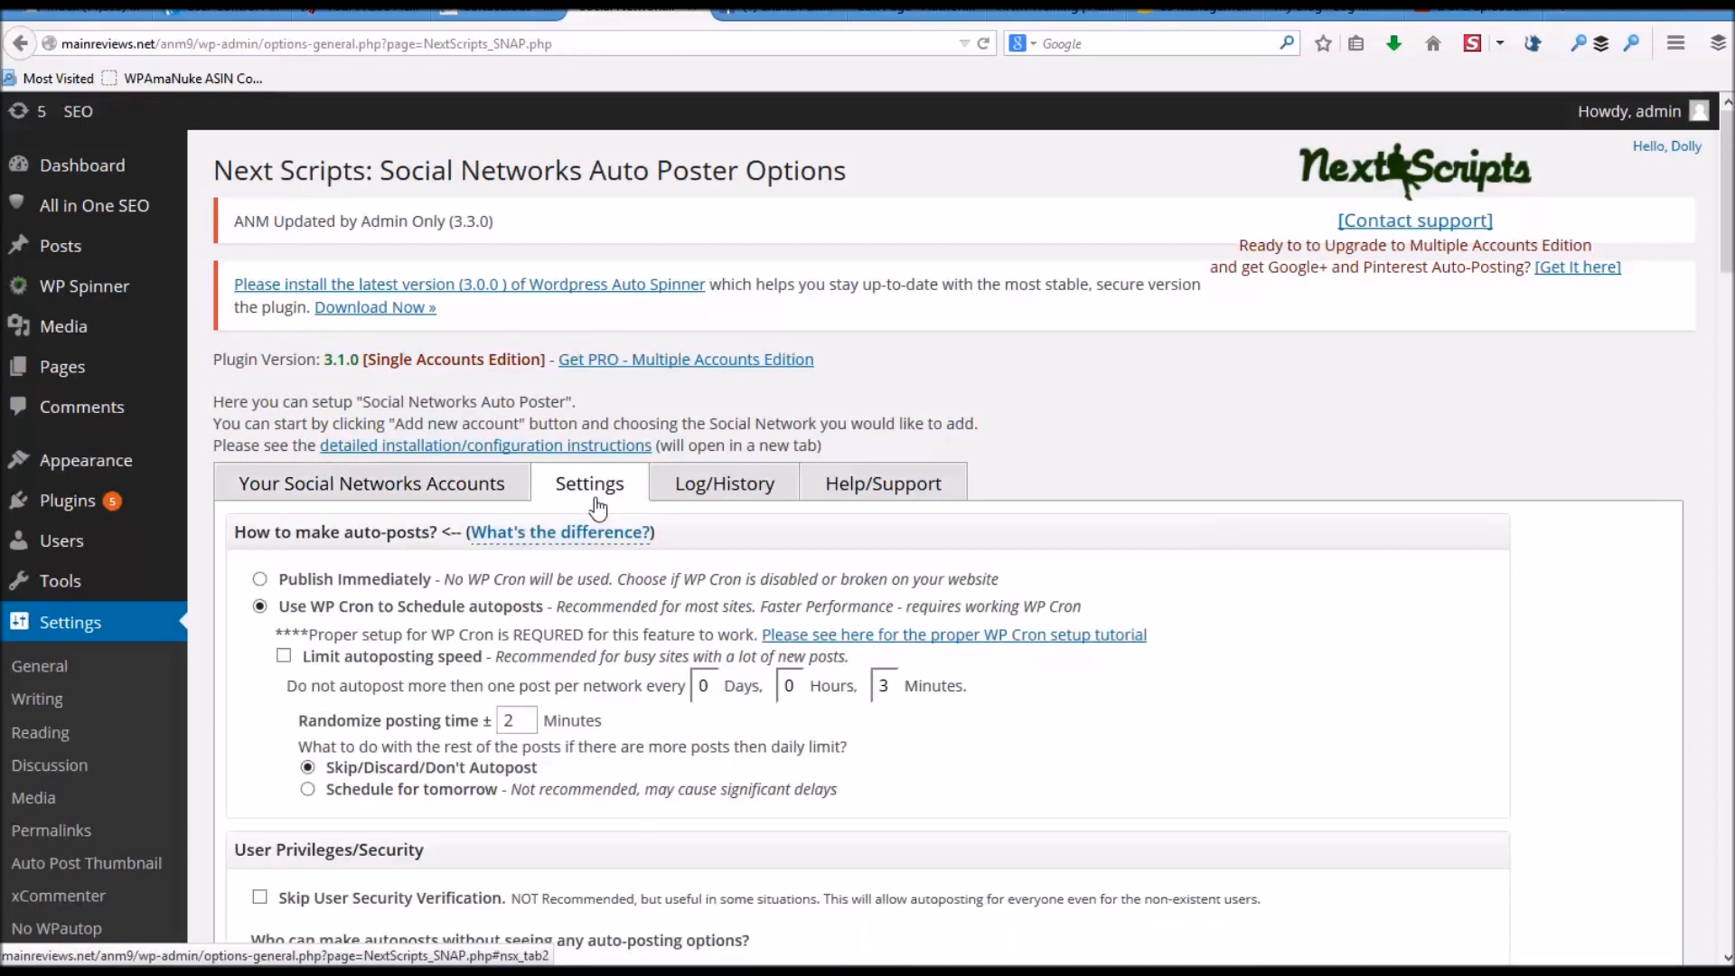
{"action": "scroll", "coordinate": [650, 615], "scroll_direction": "down", "scroll_amount": 5}
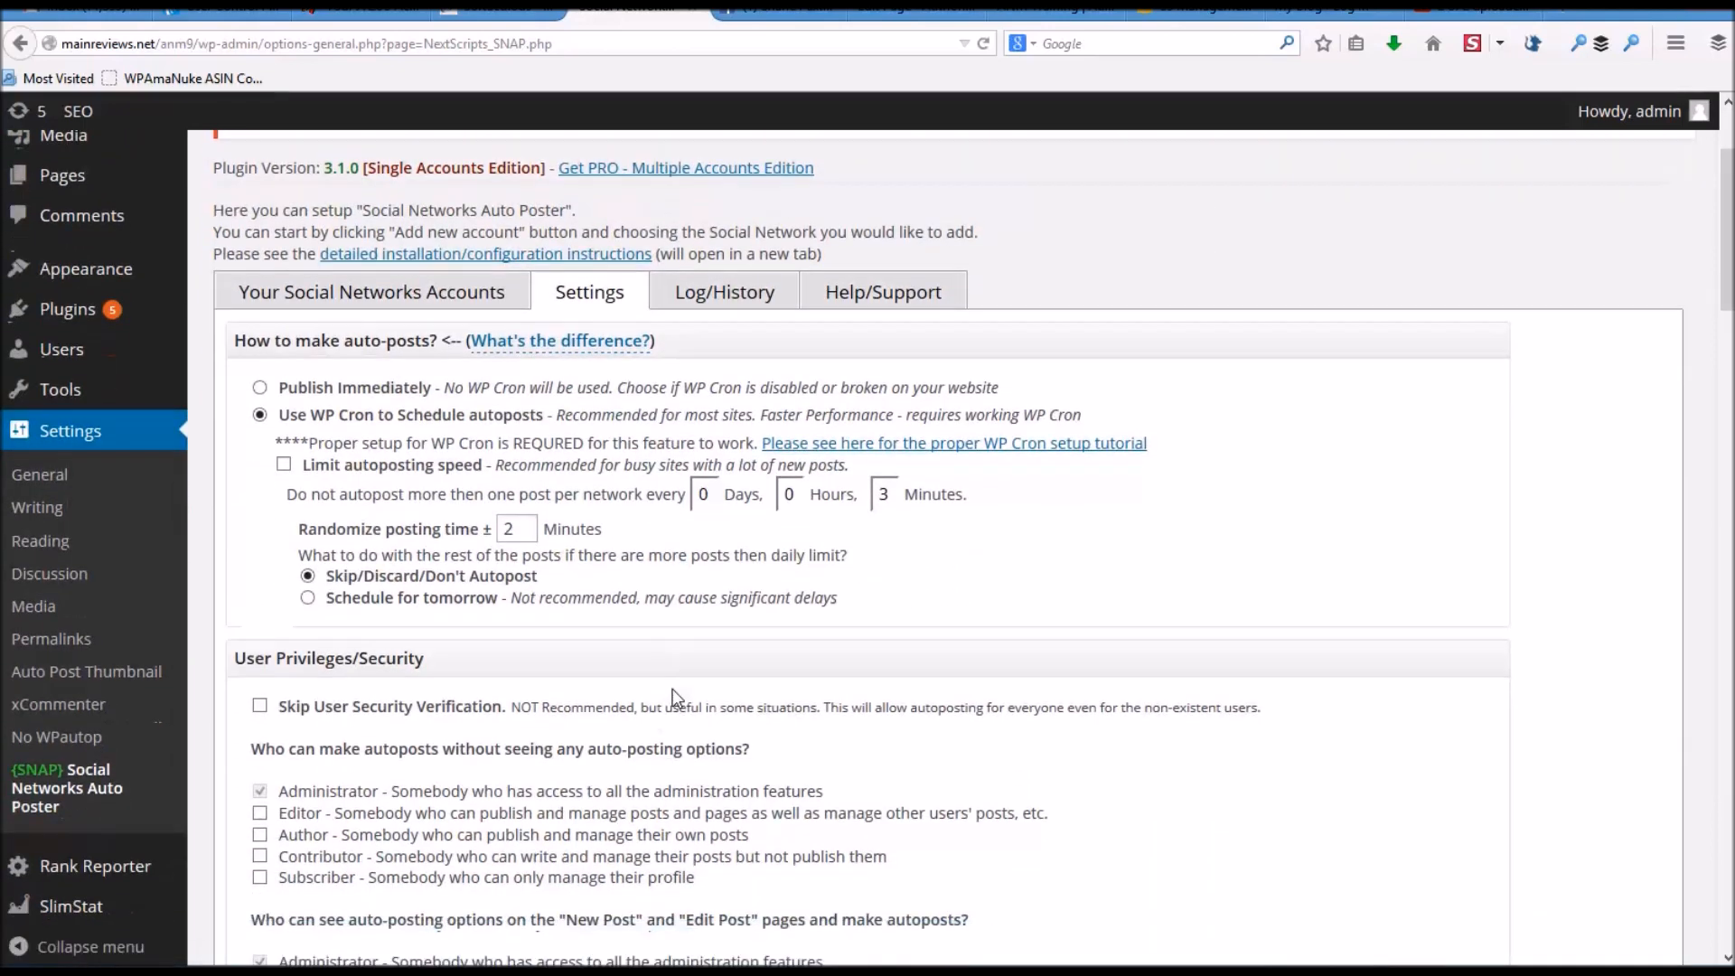
{"action": "scroll", "coordinate": [655, 606], "scroll_direction": "down", "scroll_amount": 5}
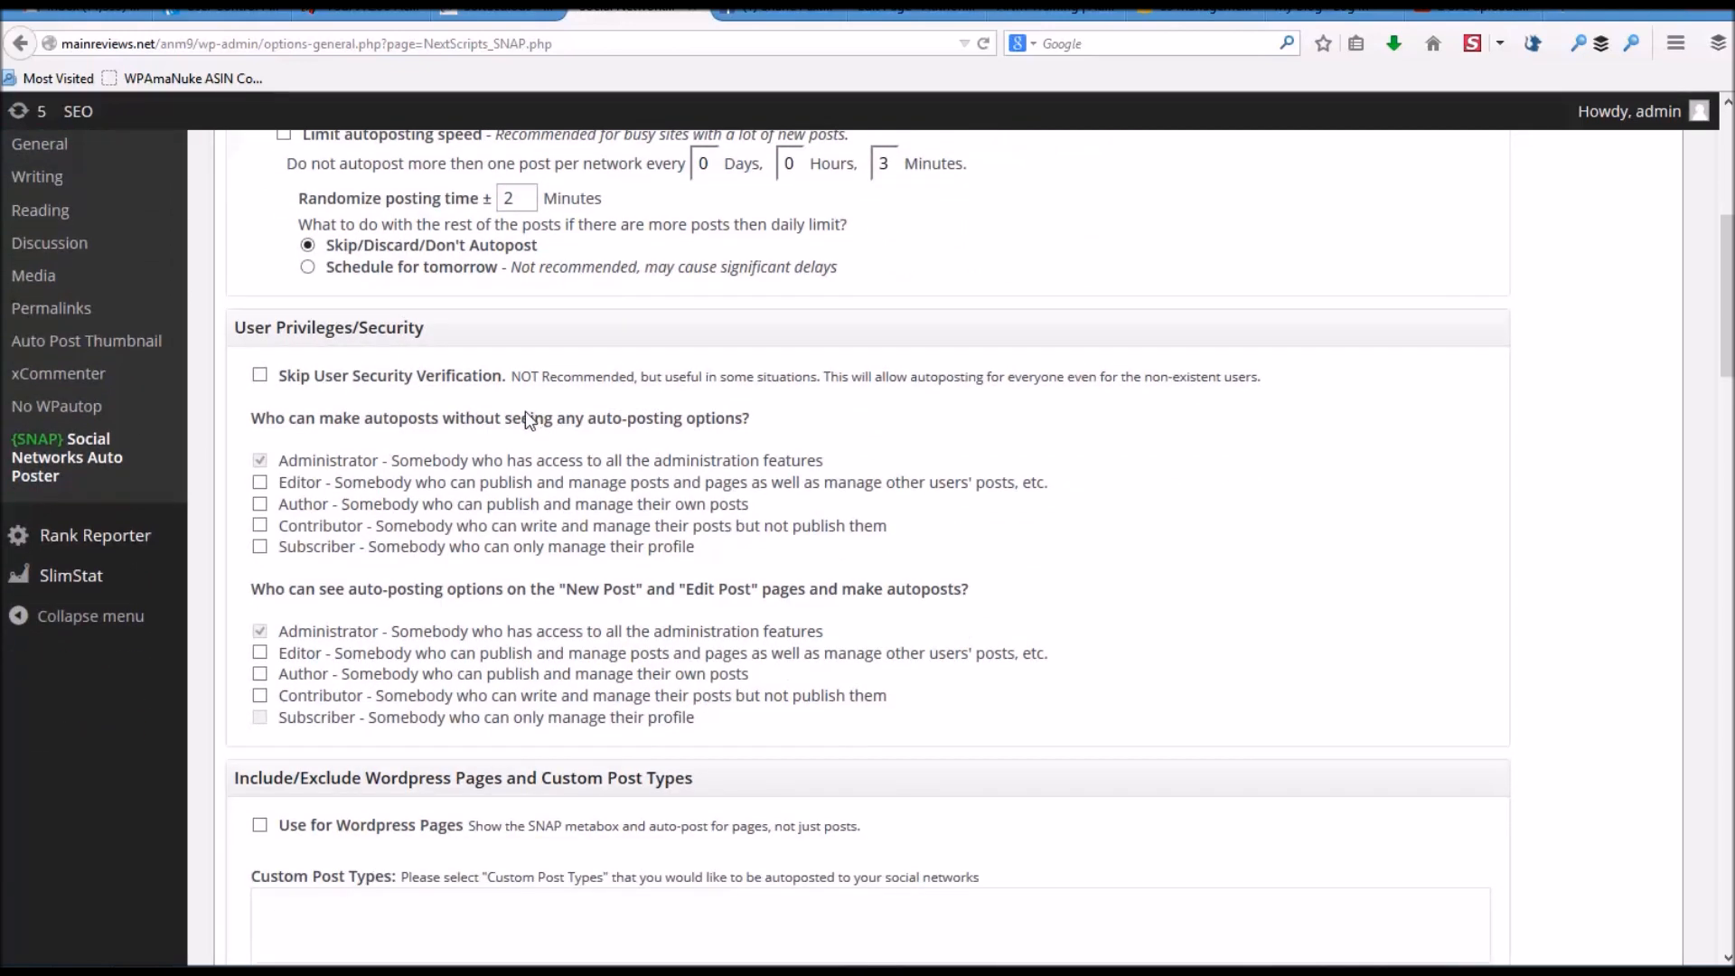
{"action": "scroll", "coordinate": [527, 417], "scroll_direction": "down", "scroll_amount": 10}
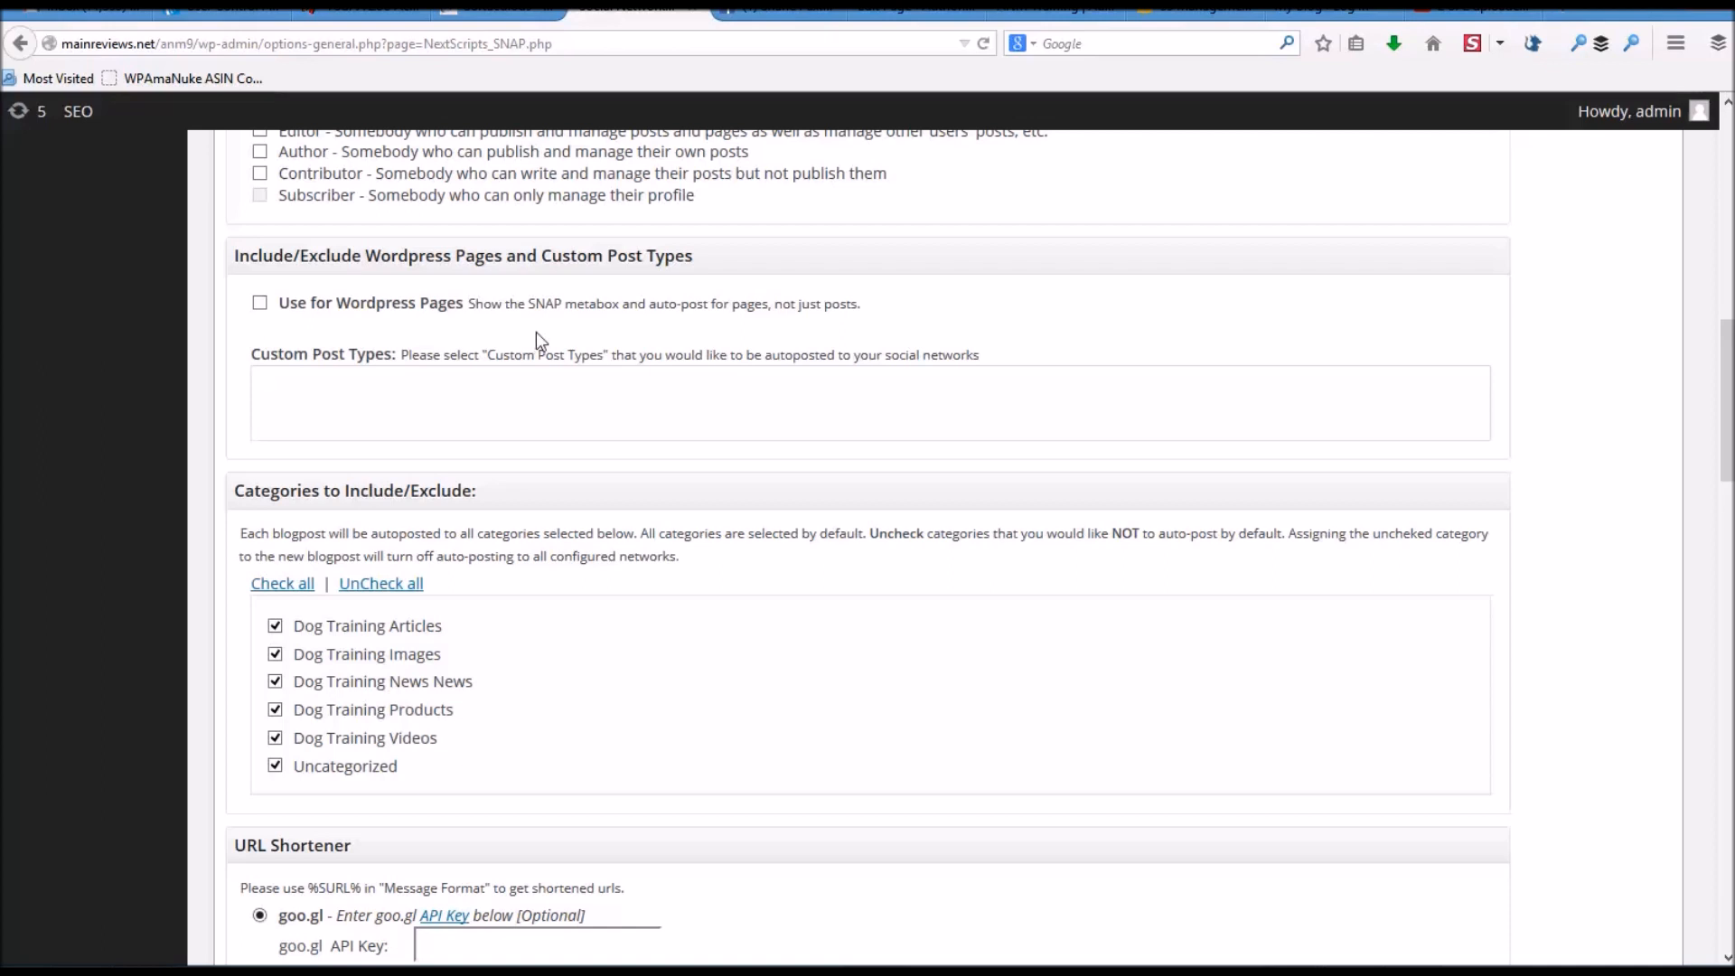
{"action": "scroll", "coordinate": [539, 332], "scroll_direction": "down", "scroll_amount": 5}
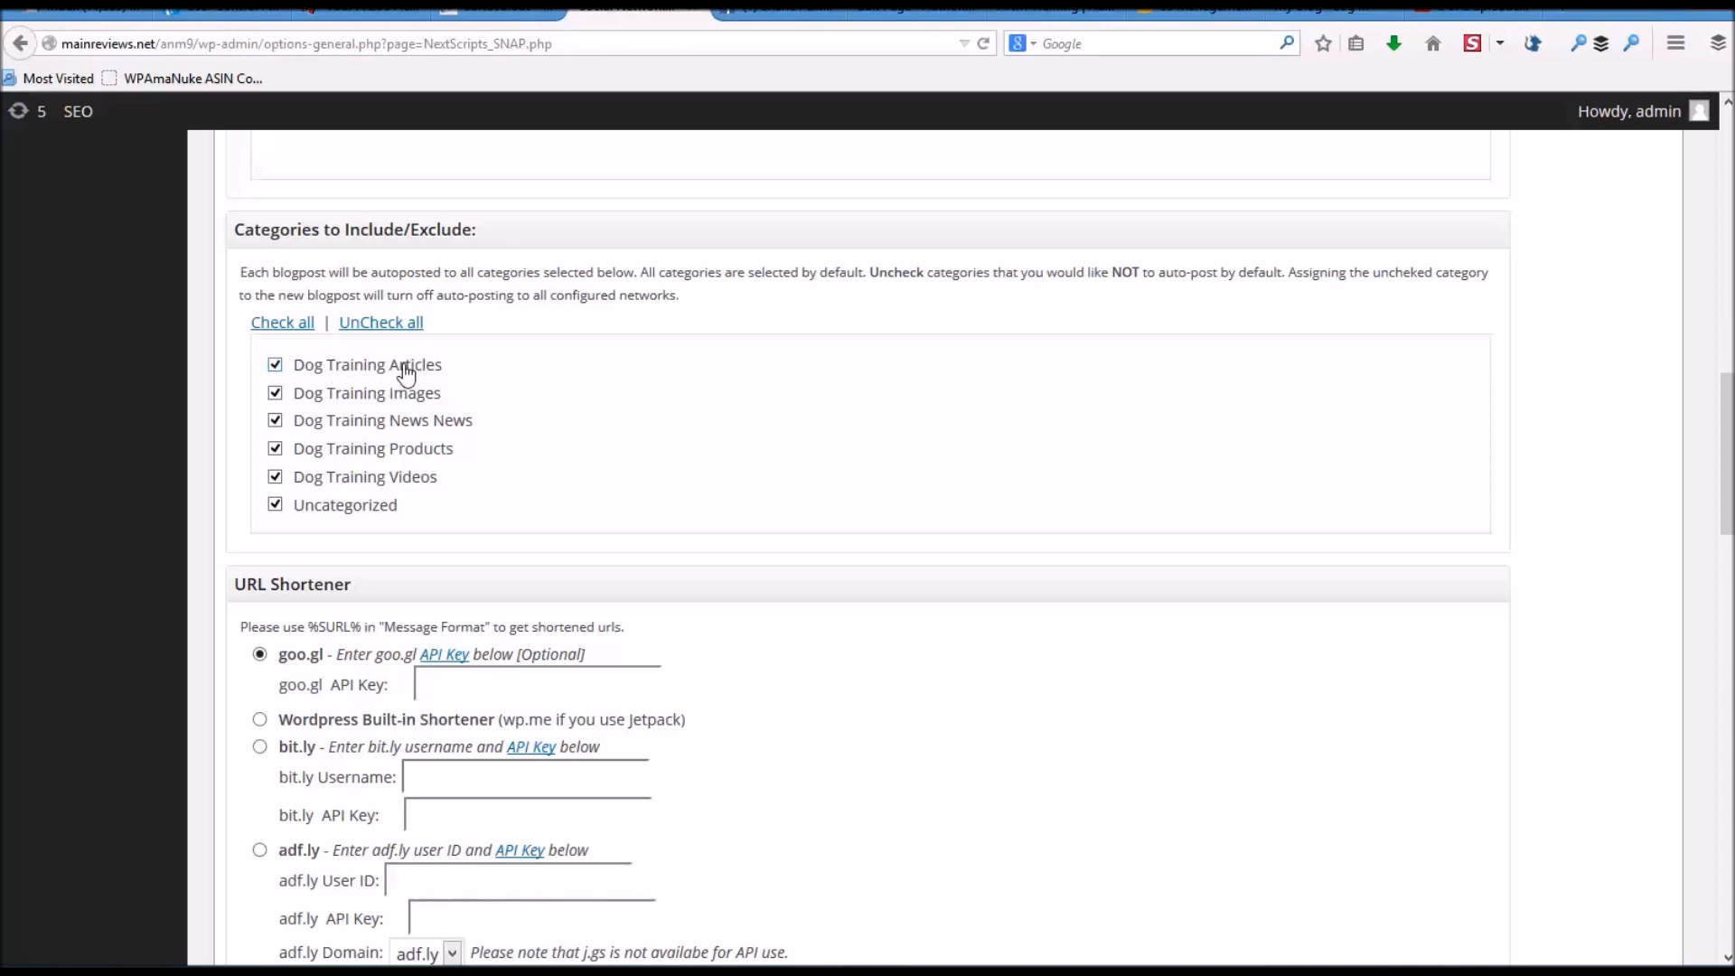
- Uncheck Dog Training Images and Uncategorized, leaving four categories for auto-posting
{"action": "left_click", "coordinate": [275, 398]}
{"action": "left_click", "coordinate": [277, 510]}
{"action": "scroll", "coordinate": [376, 403], "scroll_direction": "down", "scroll_amount": 3}
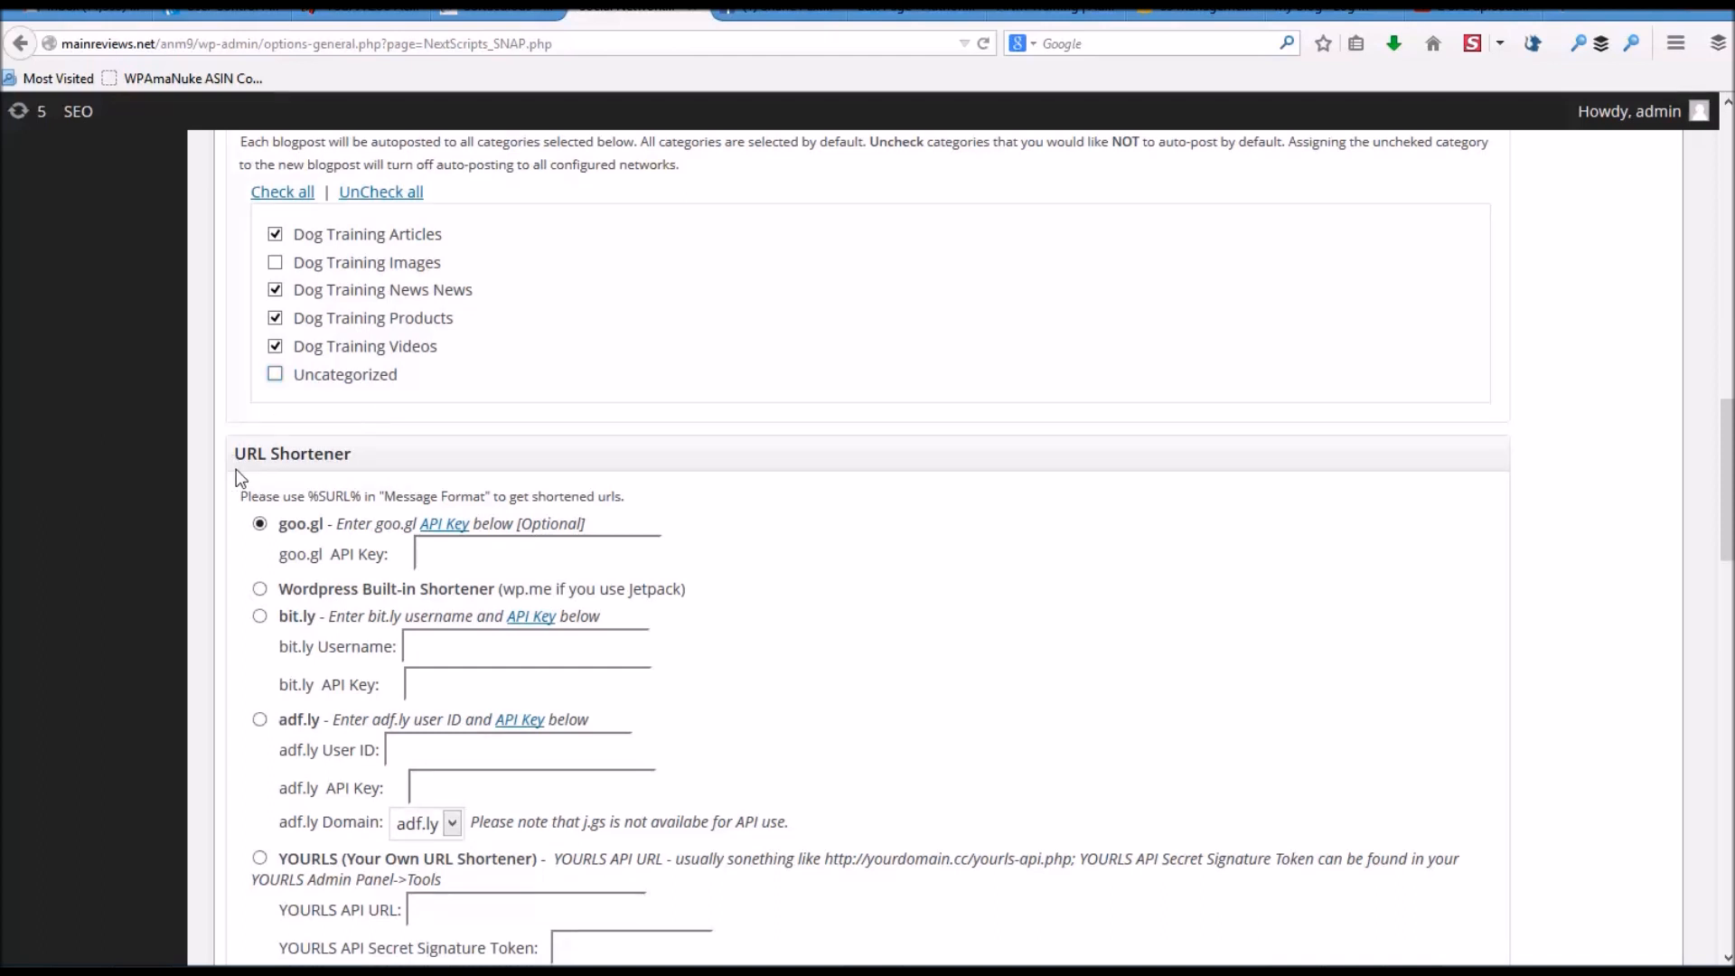
{"action": "scroll", "coordinate": [241, 479], "scroll_direction": "down", "scroll_amount": 3}
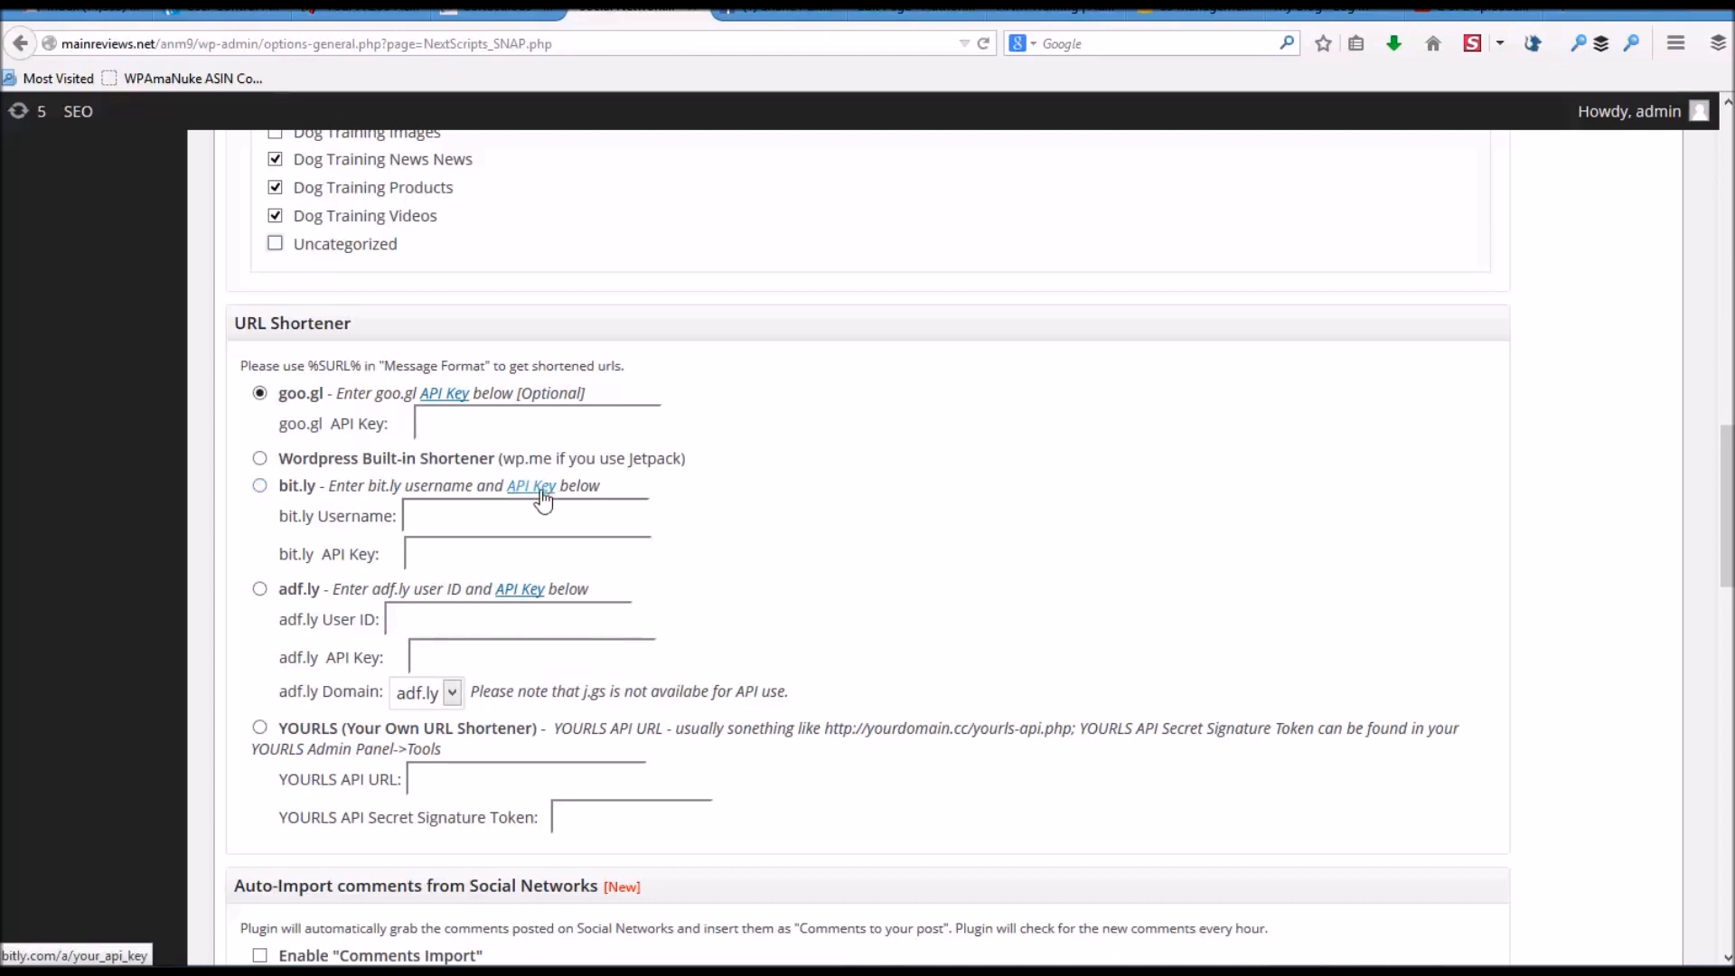
- Choose bit.ly as URL shortener, enable Comments Import, and save with Update Settings
{"action": "left_click", "coordinate": [276, 486]}
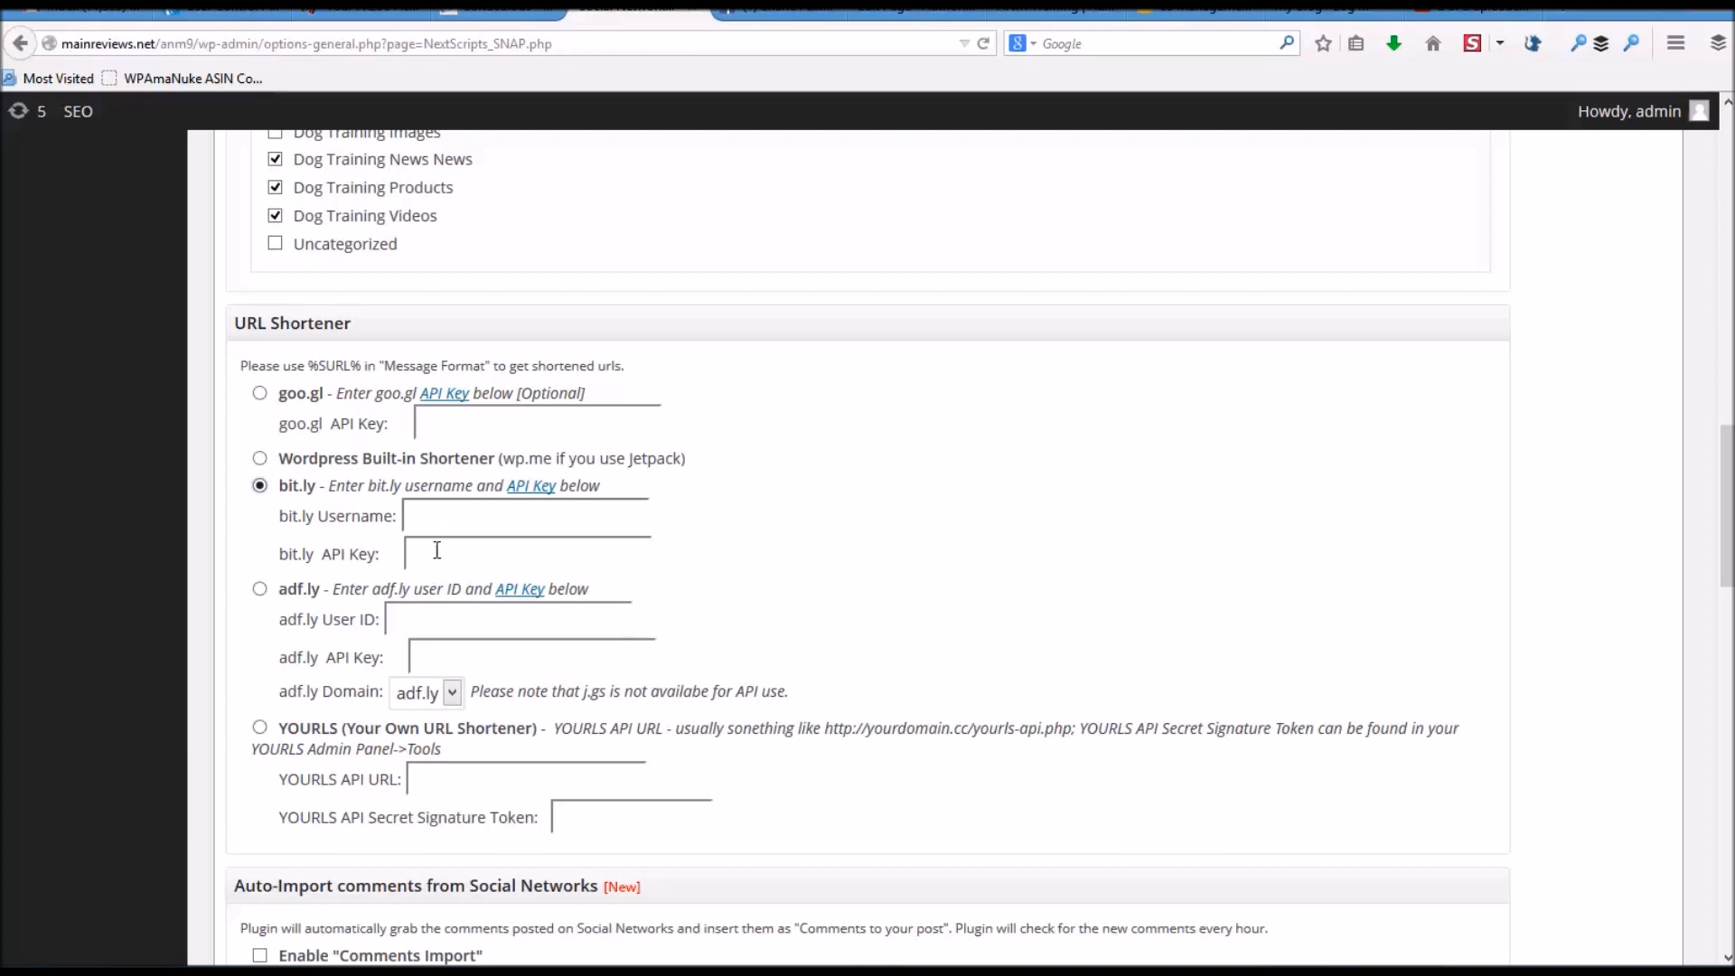
{"action": "scroll", "coordinate": [454, 549], "scroll_direction": "down", "scroll_amount": 3}
{"action": "scroll", "coordinate": [454, 548], "scroll_direction": "down", "scroll_amount": 10}
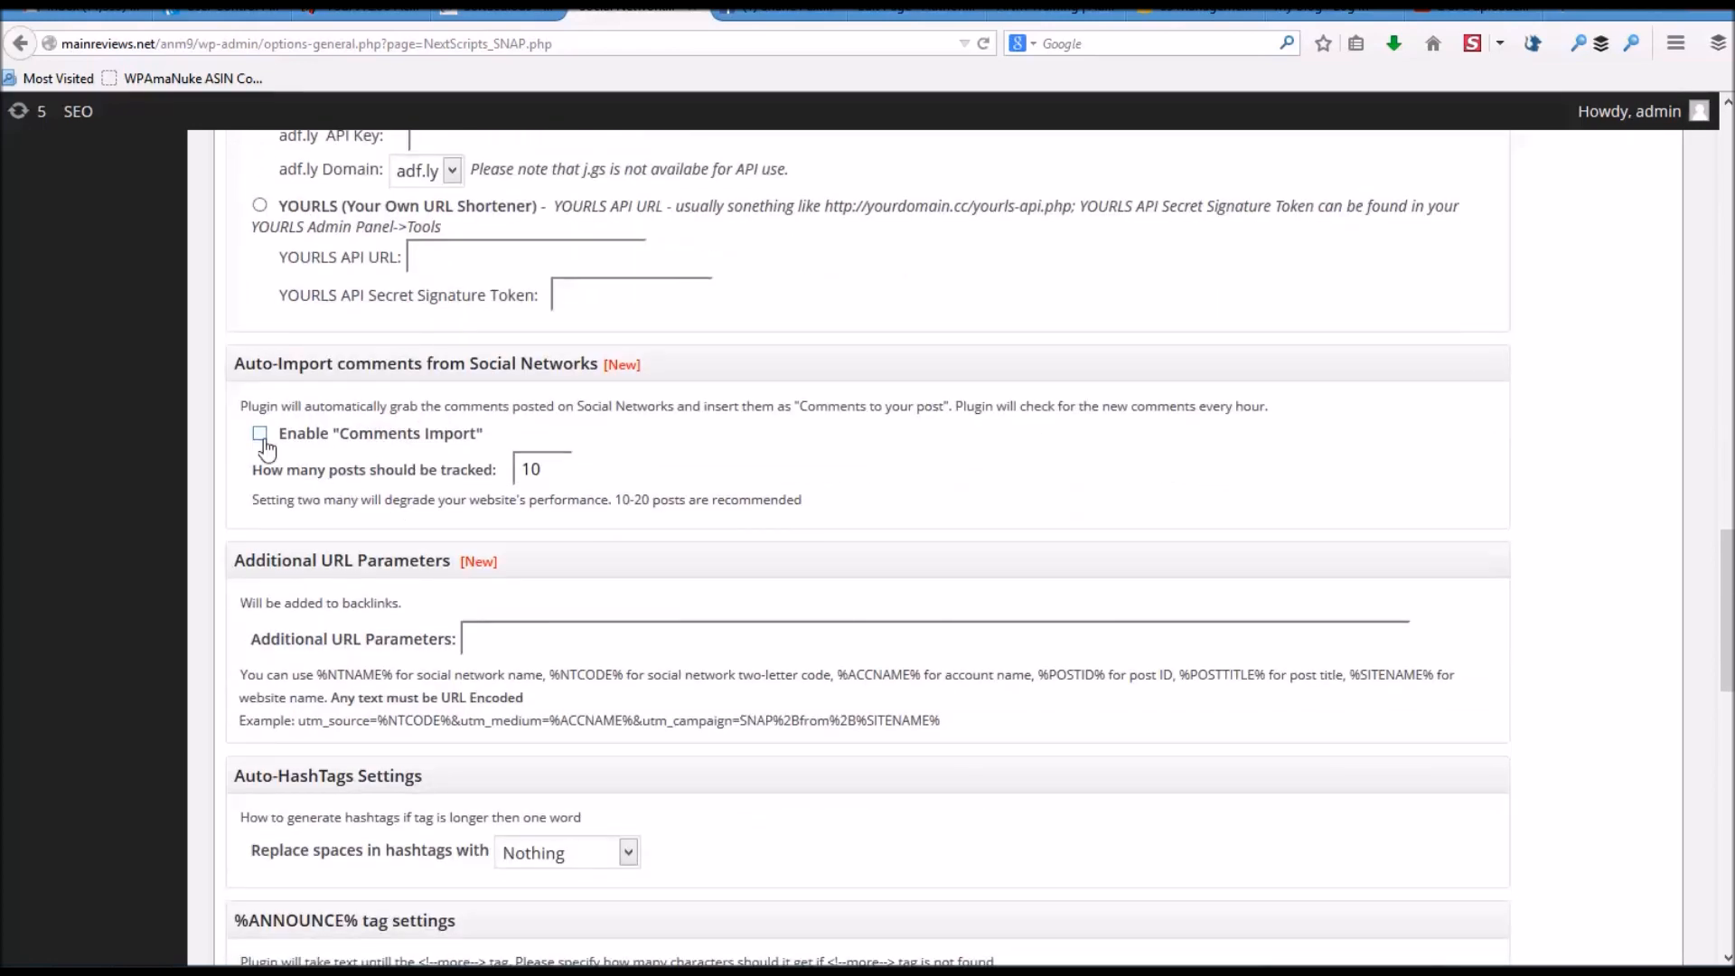
{"action": "left_click", "coordinate": [261, 435]}
{"action": "scroll", "coordinate": [450, 465], "scroll_direction": "down", "scroll_amount": 9}
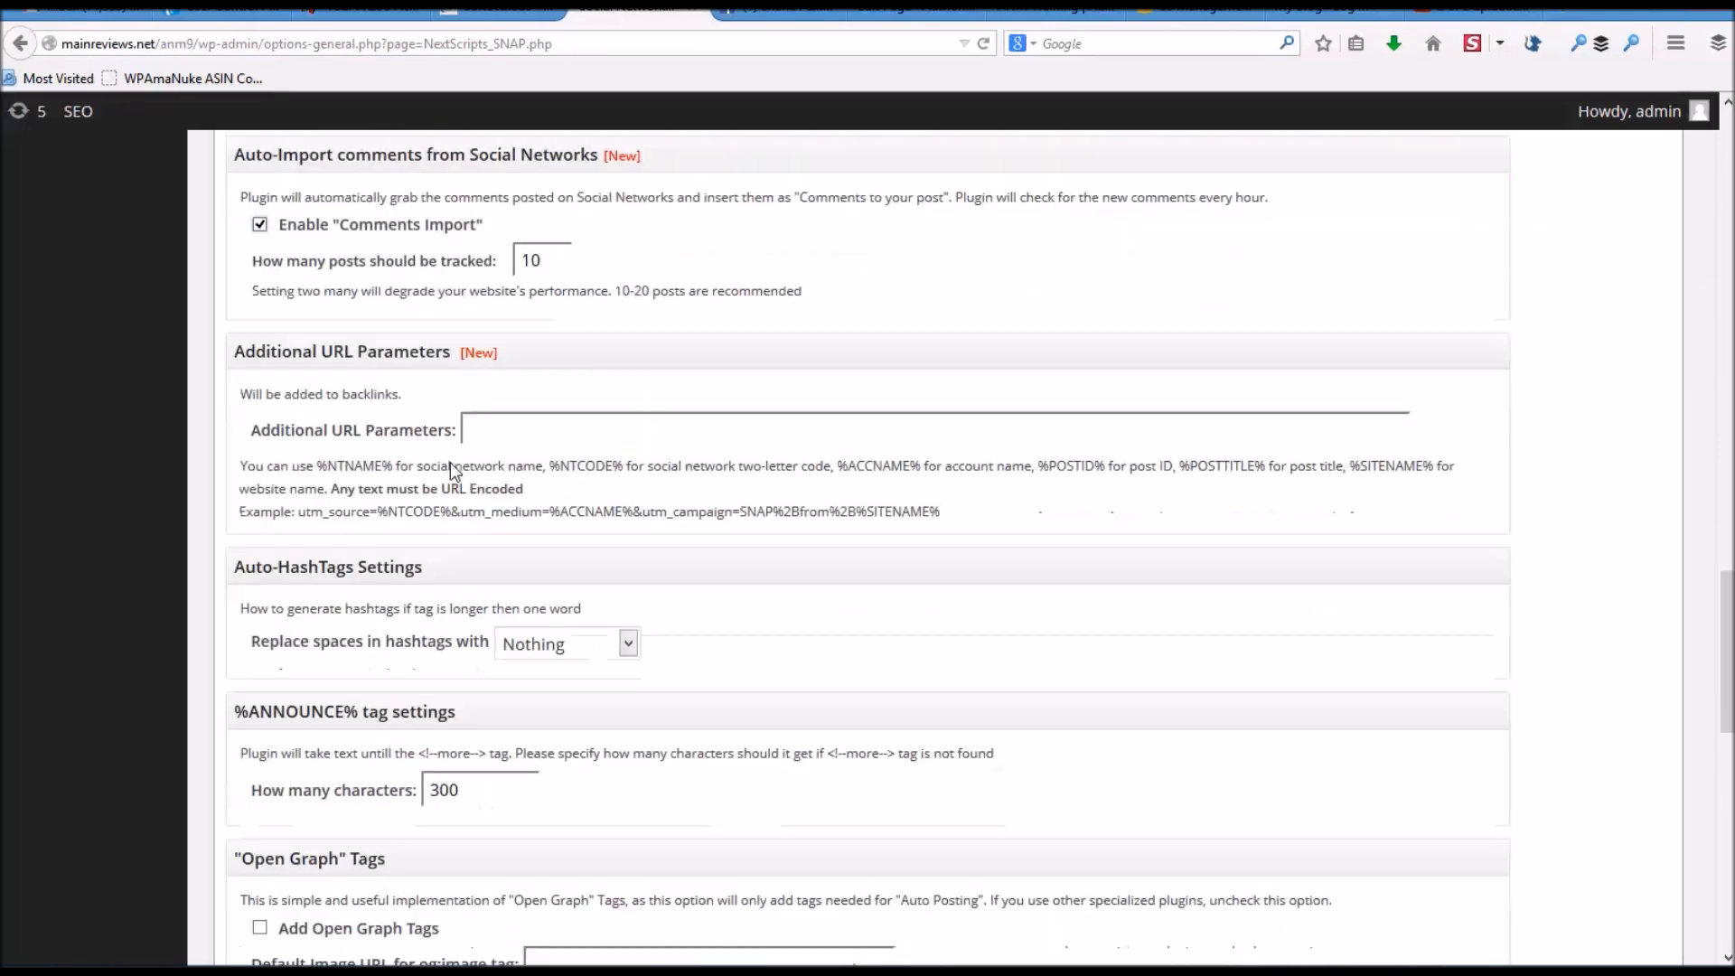
{"action": "scroll", "coordinate": [450, 460], "scroll_direction": "down", "scroll_amount": 9}
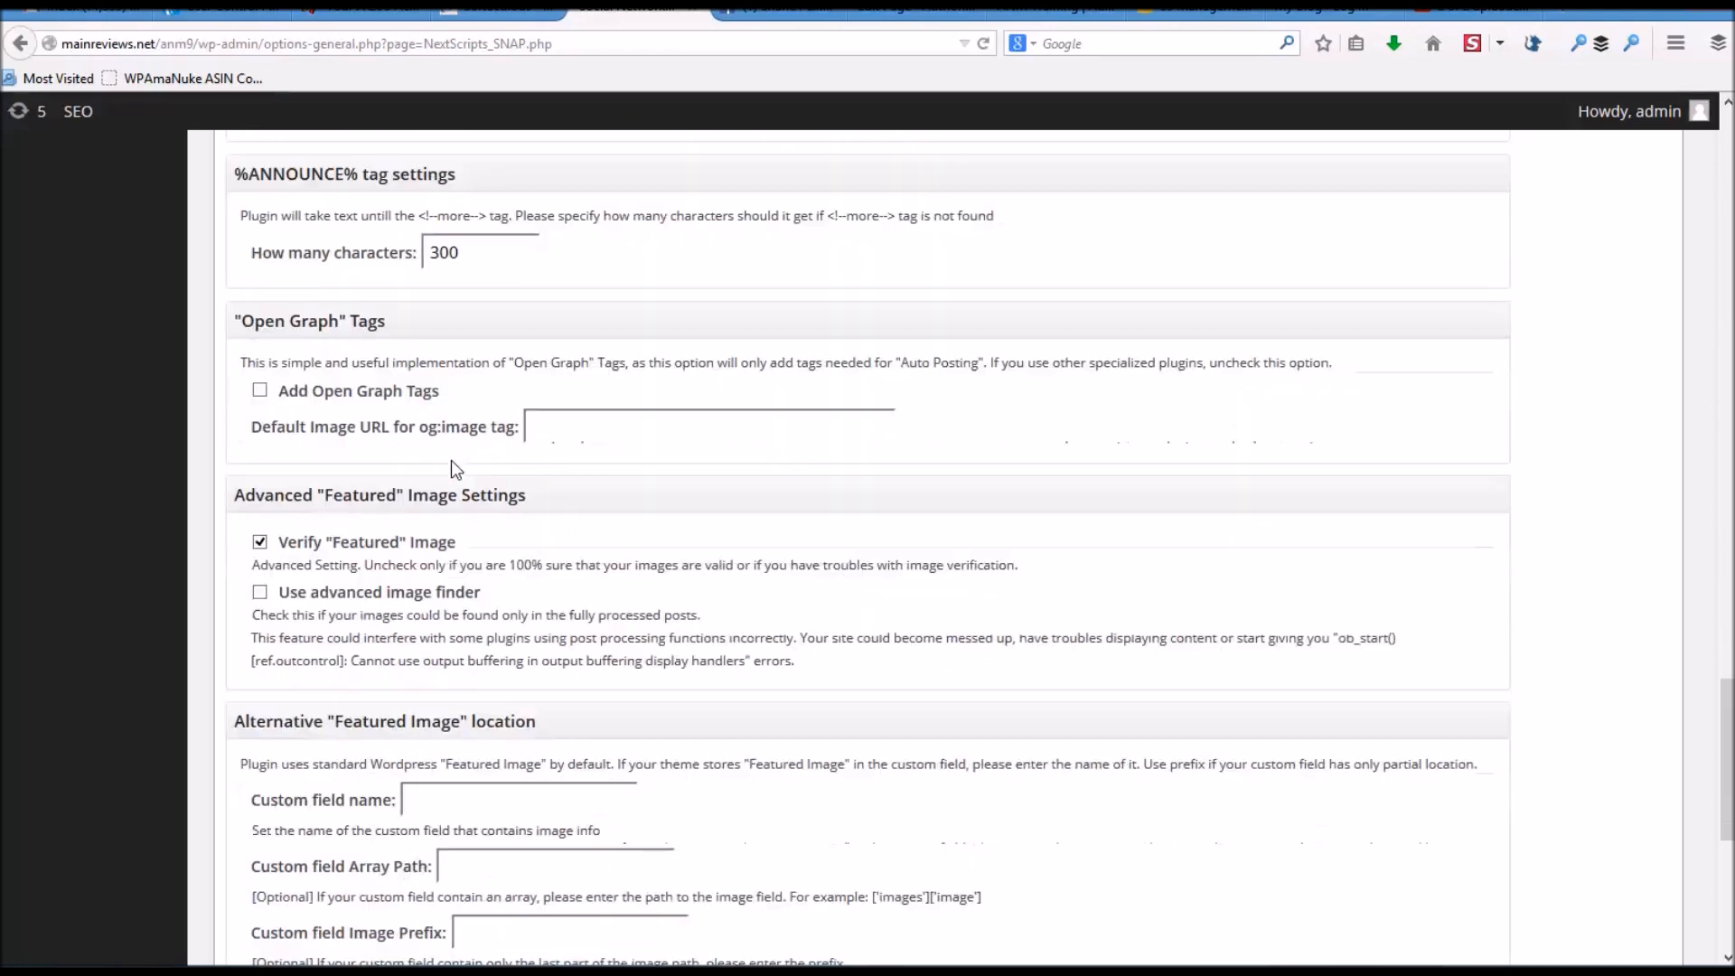
{"action": "scroll", "coordinate": [452, 465], "scroll_direction": "down", "scroll_amount": 9}
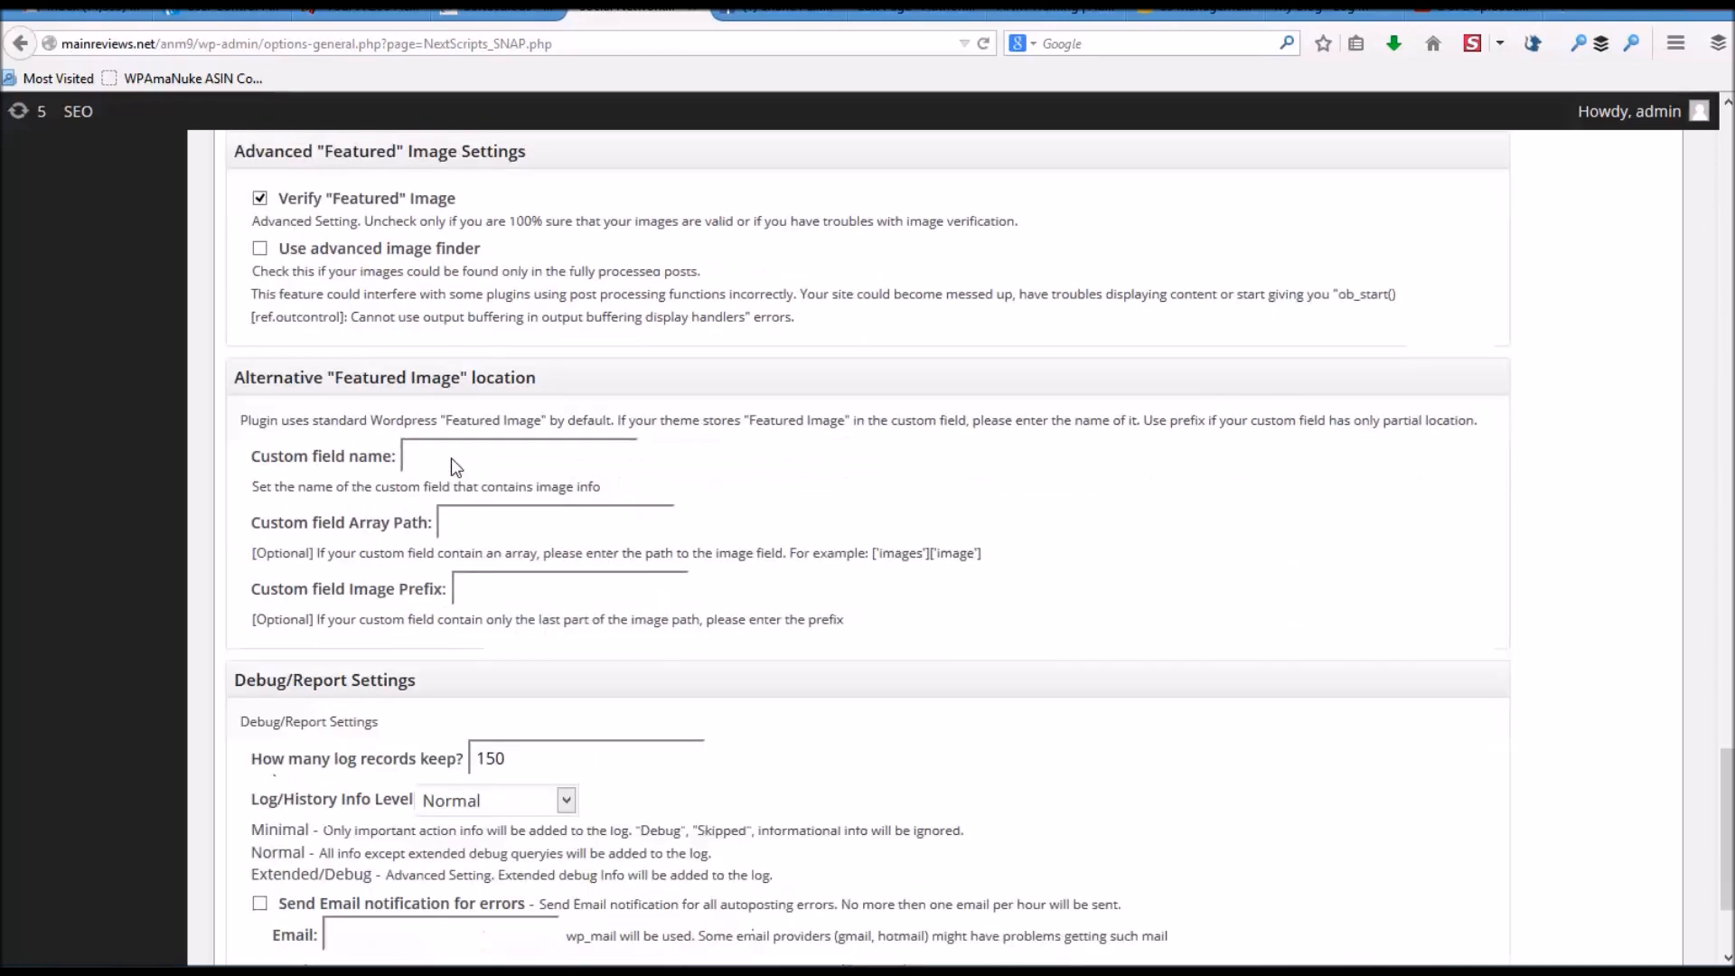
{"action": "scroll", "coordinate": [452, 461], "scroll_direction": "down", "scroll_amount": 3}
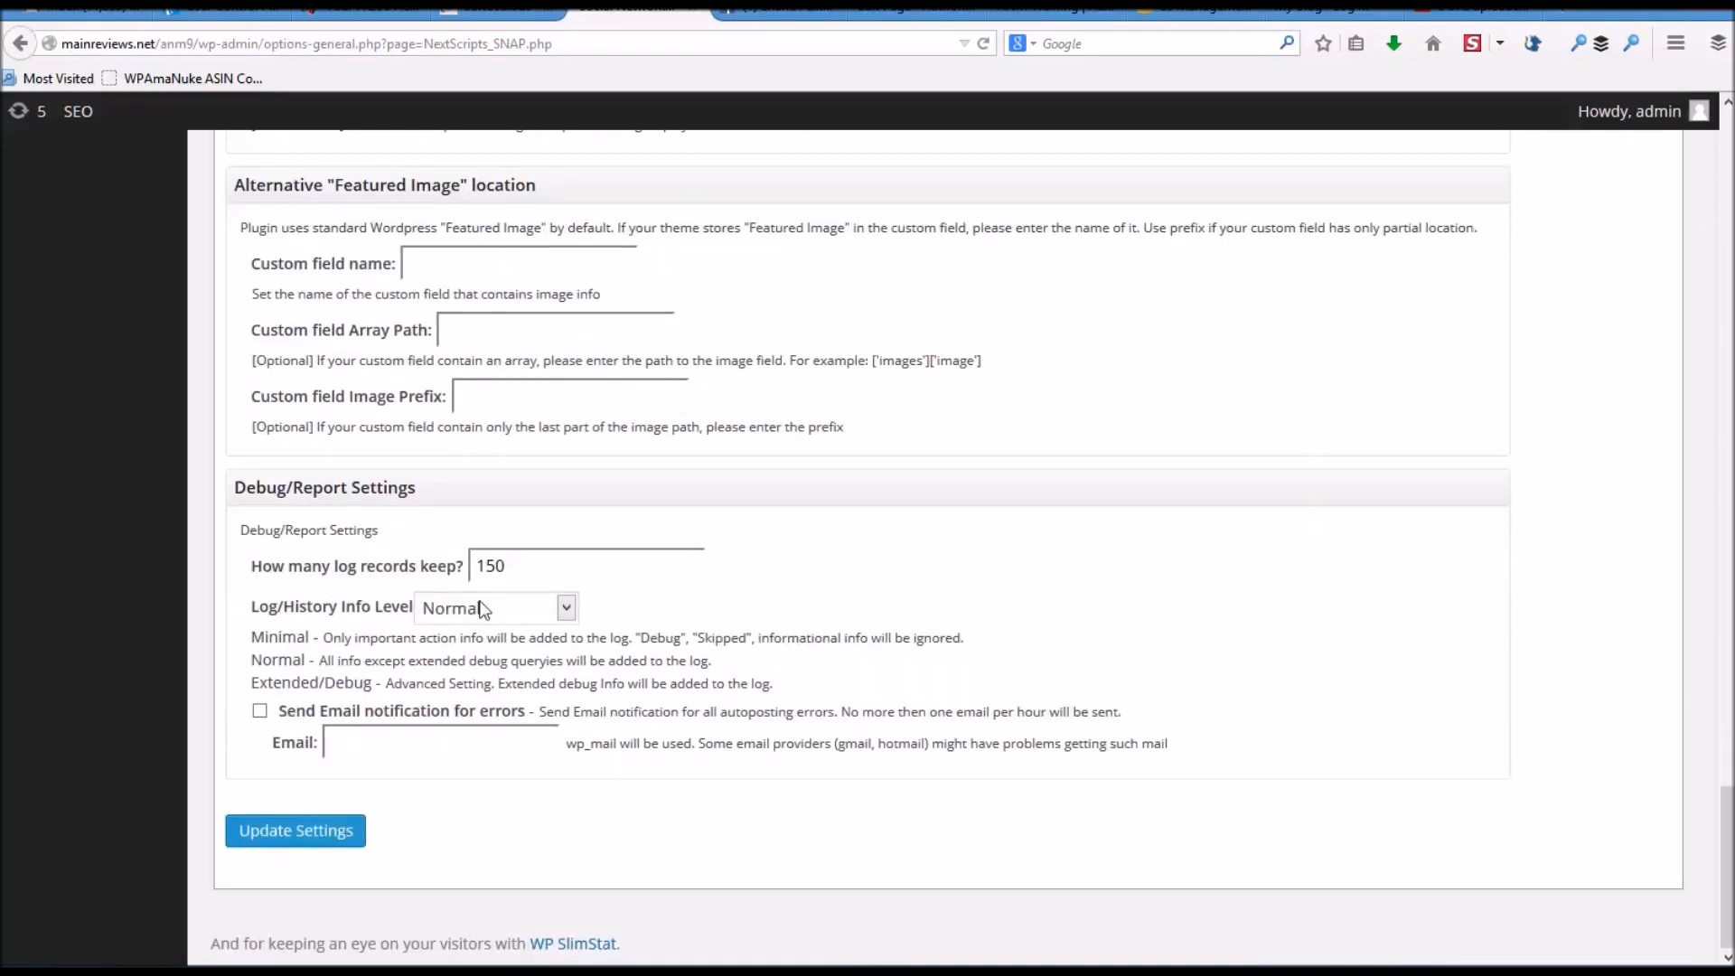
{"action": "left_click", "coordinate": [325, 826]}
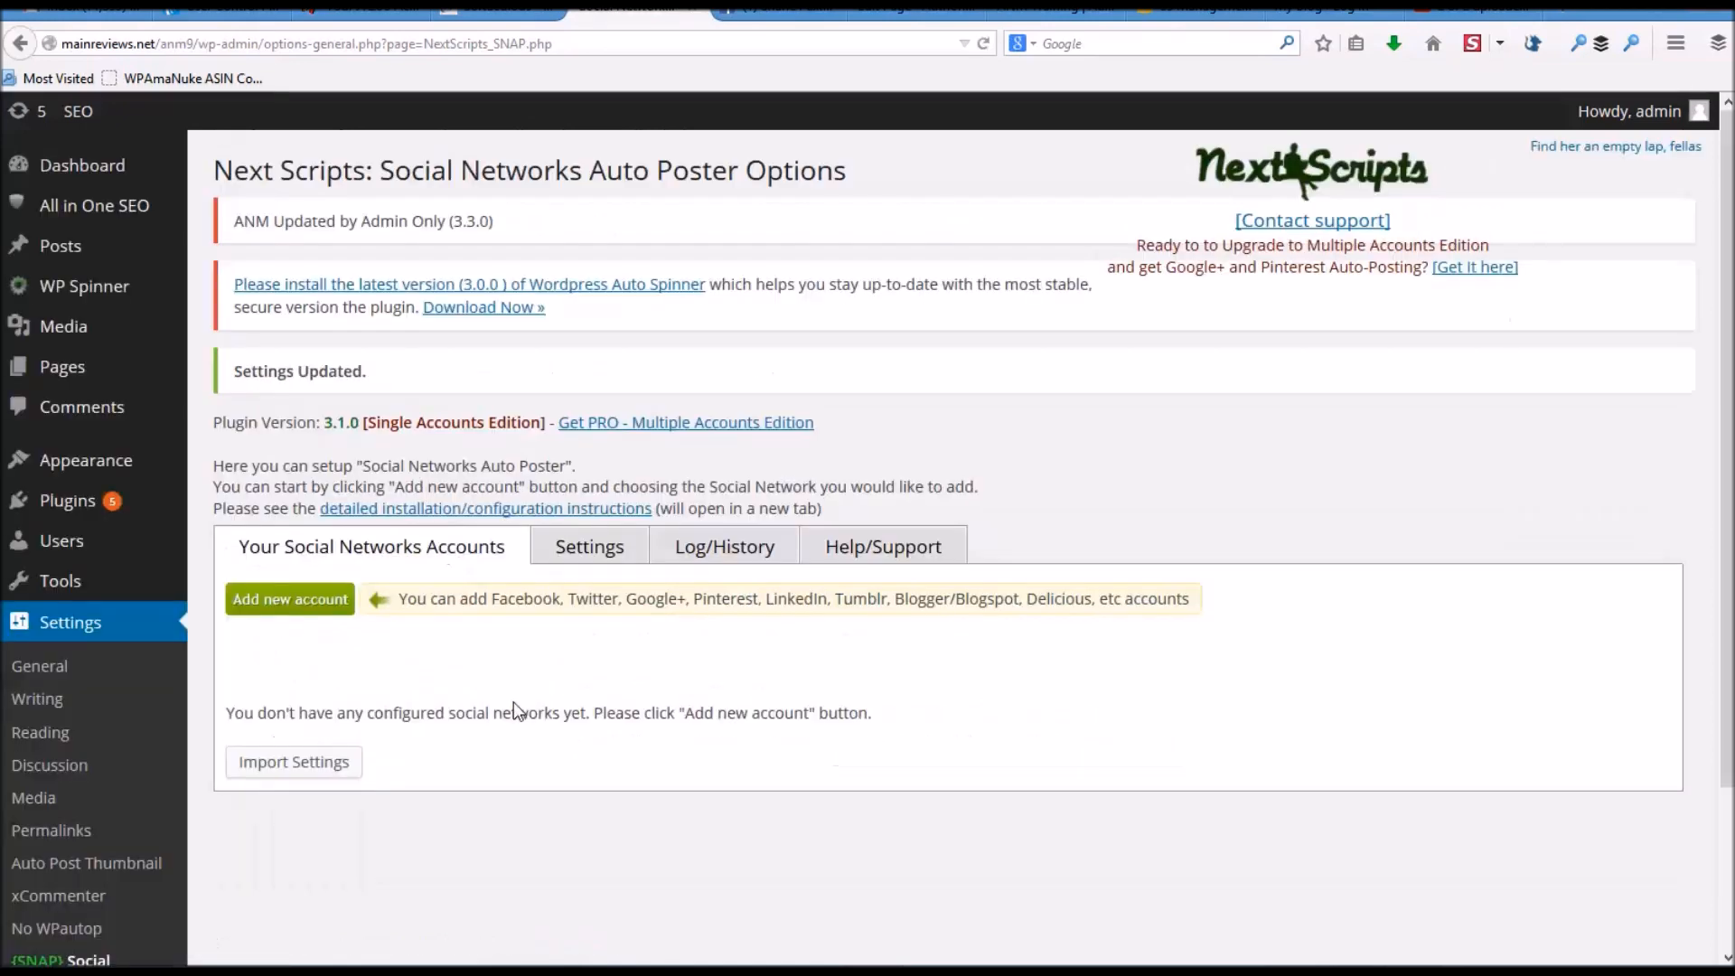
- Start a new SNAP network account, choose Facebook, and browse the other network options
{"action": "left_click", "coordinate": [291, 602]}
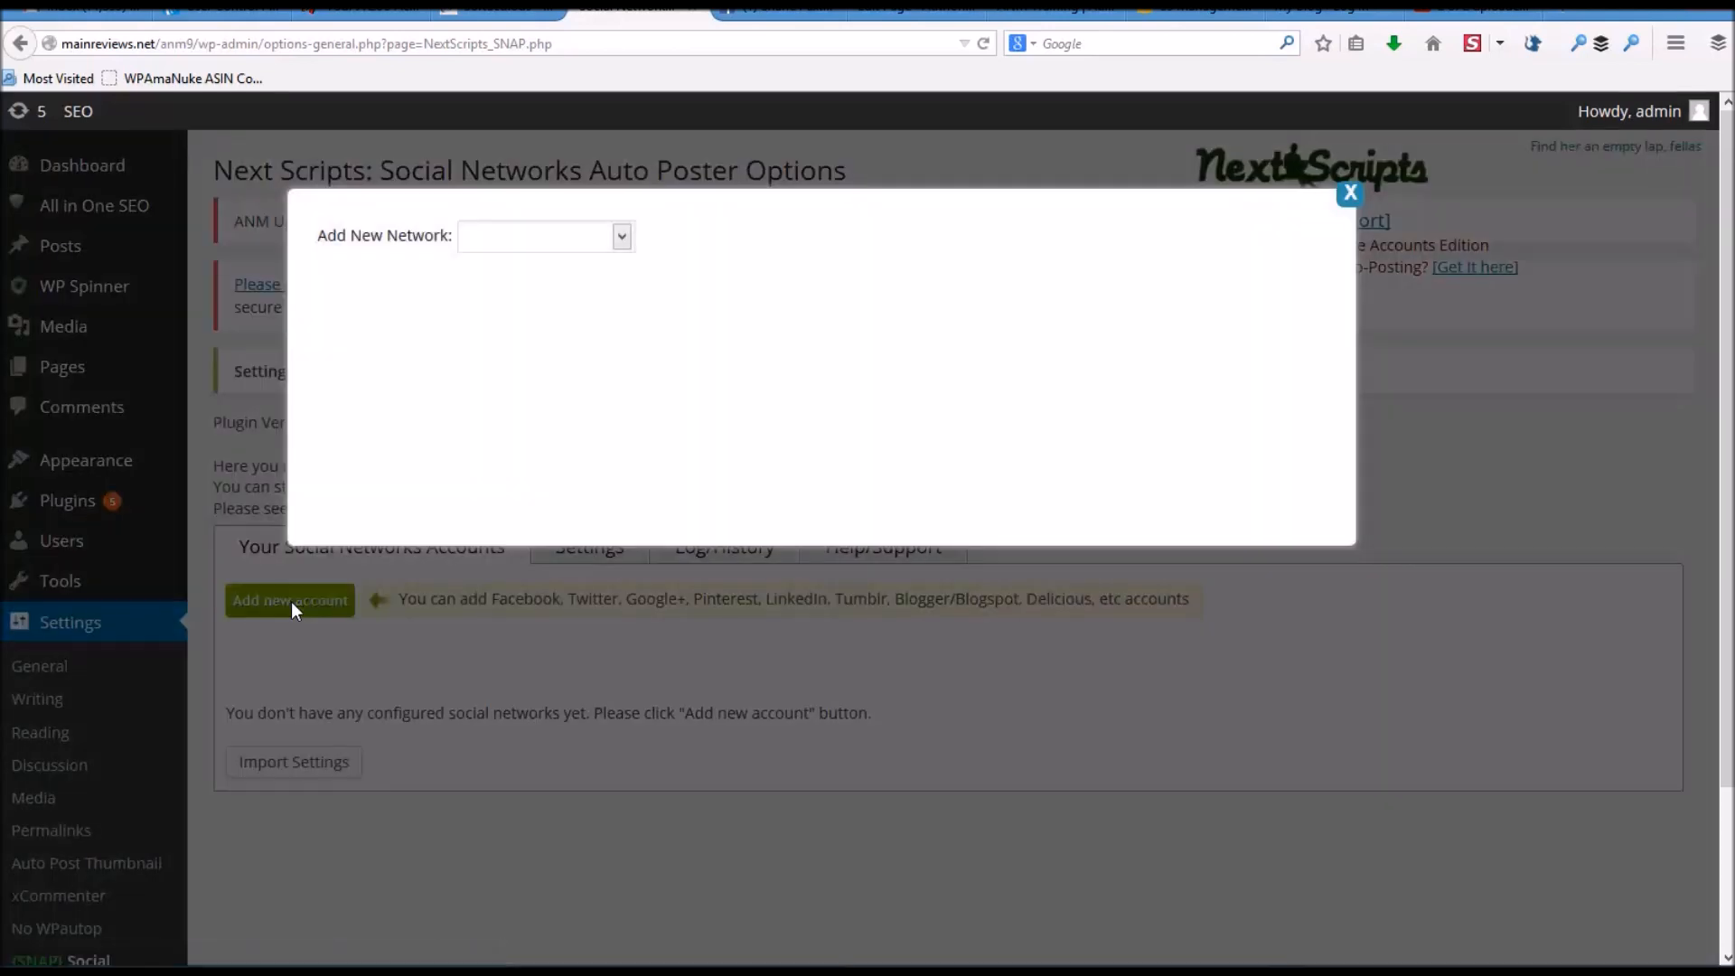
{"action": "left_click", "coordinate": [621, 239]}
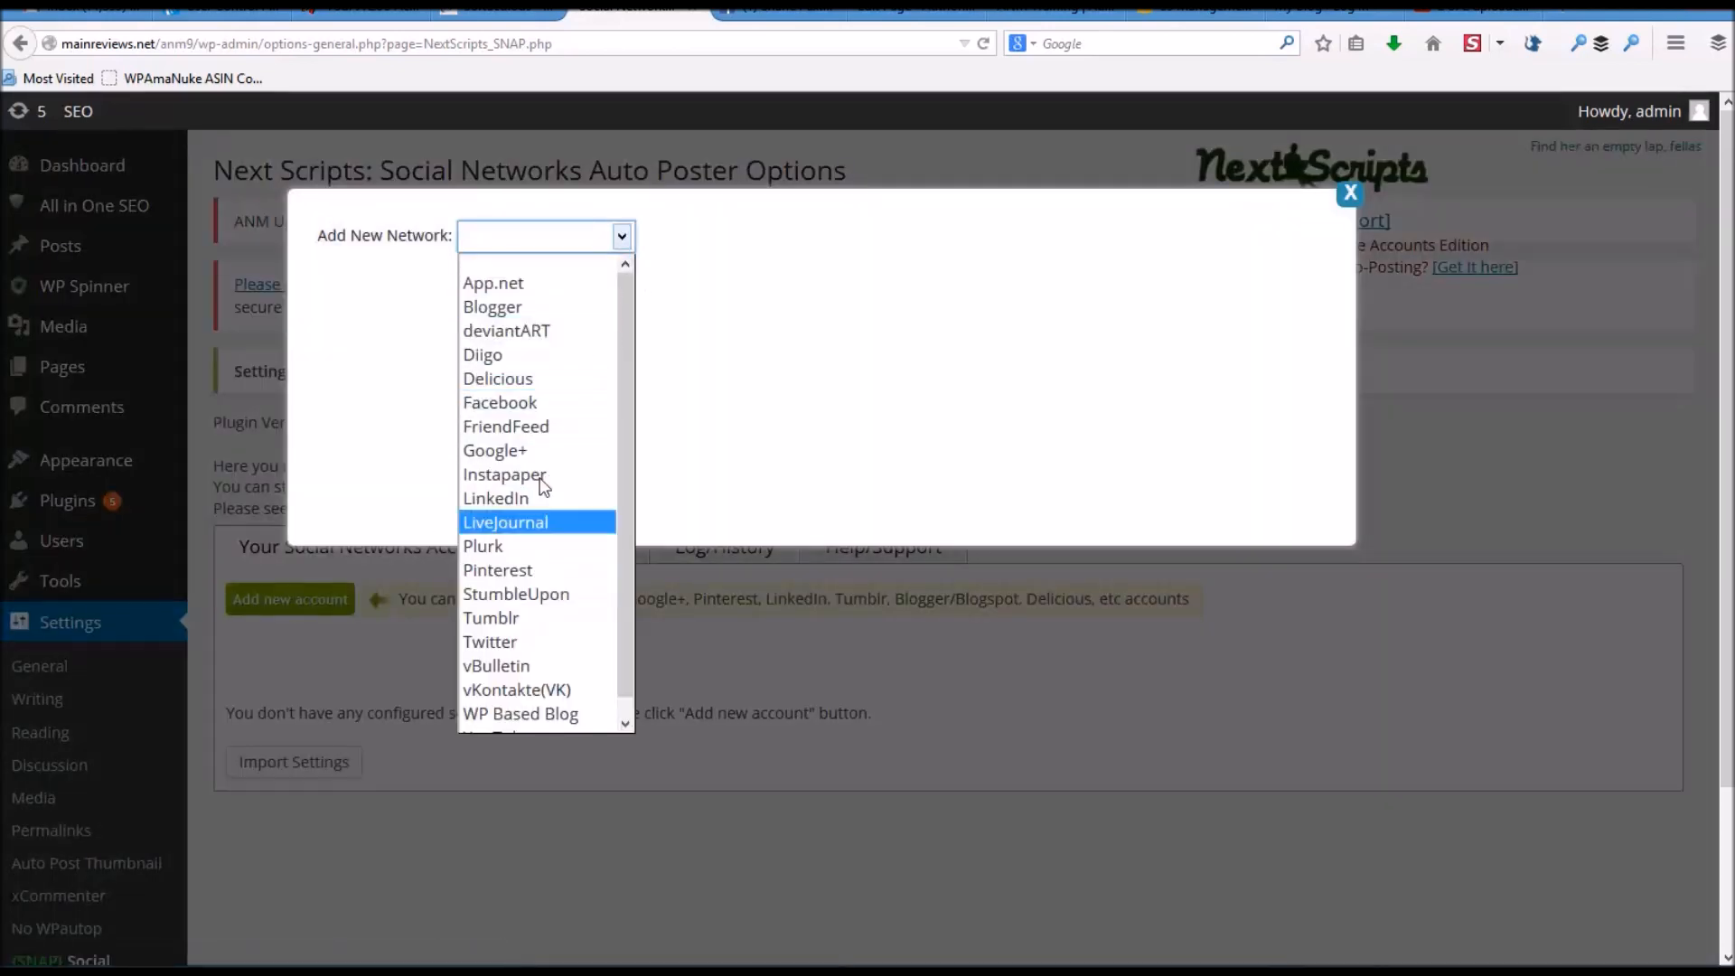
{"action": "left_click", "coordinate": [515, 401]}
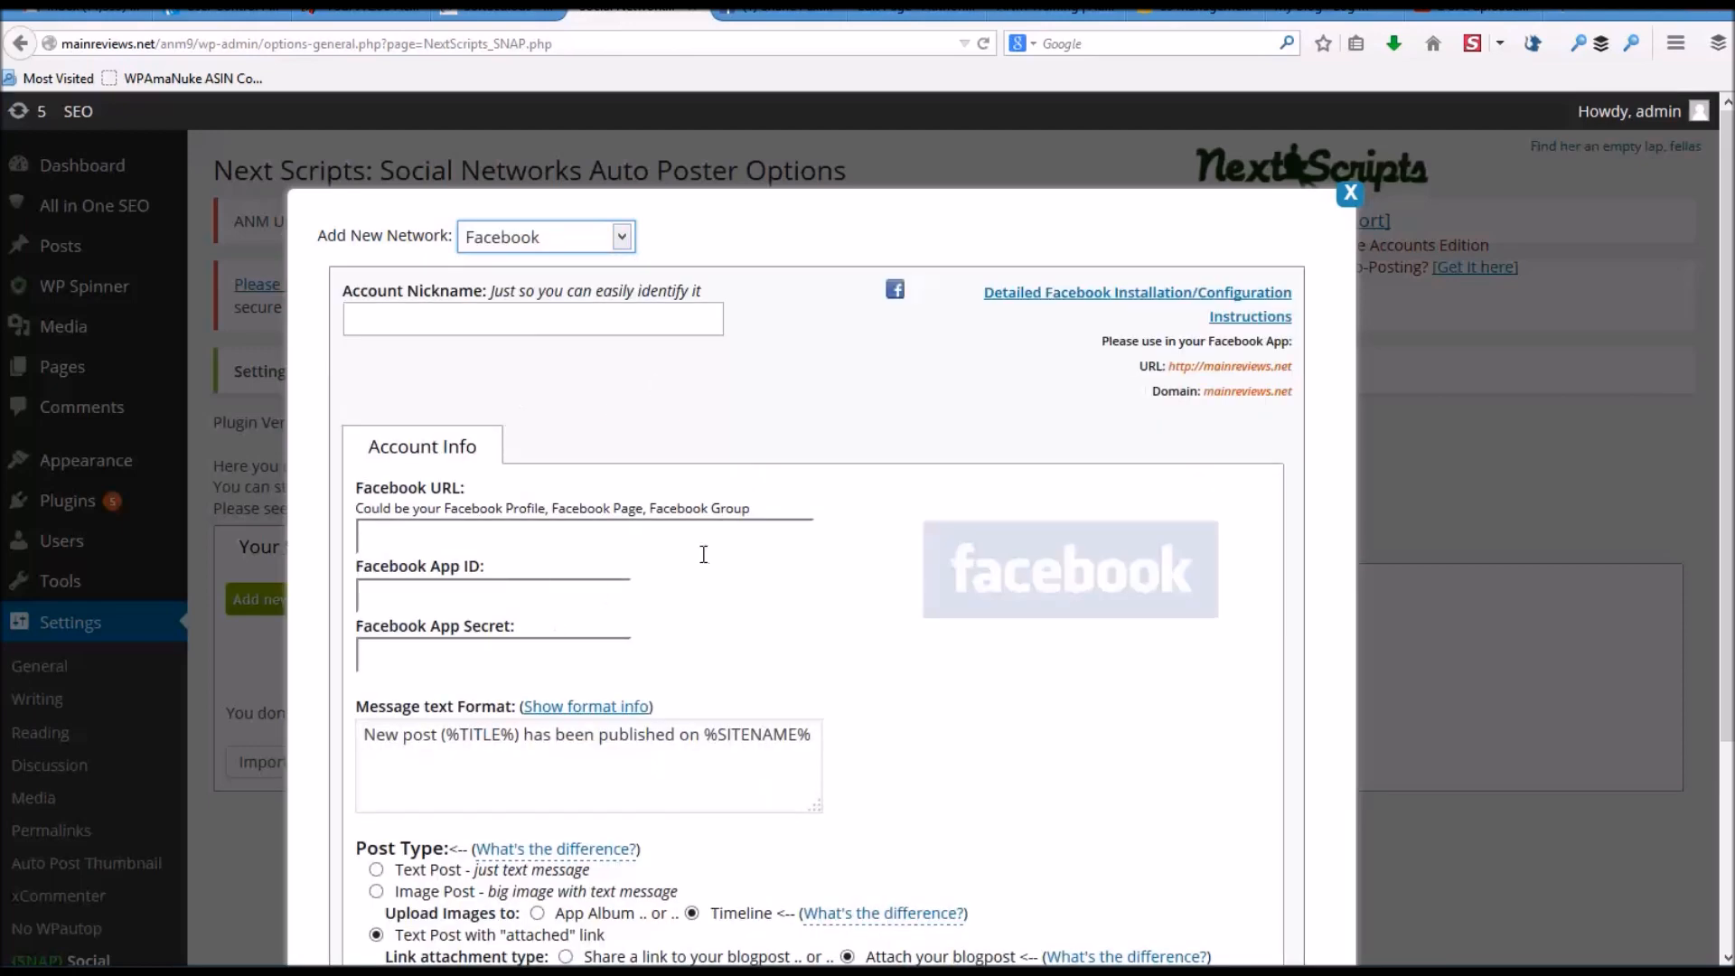
{"action": "left_click", "coordinate": [622, 238]}
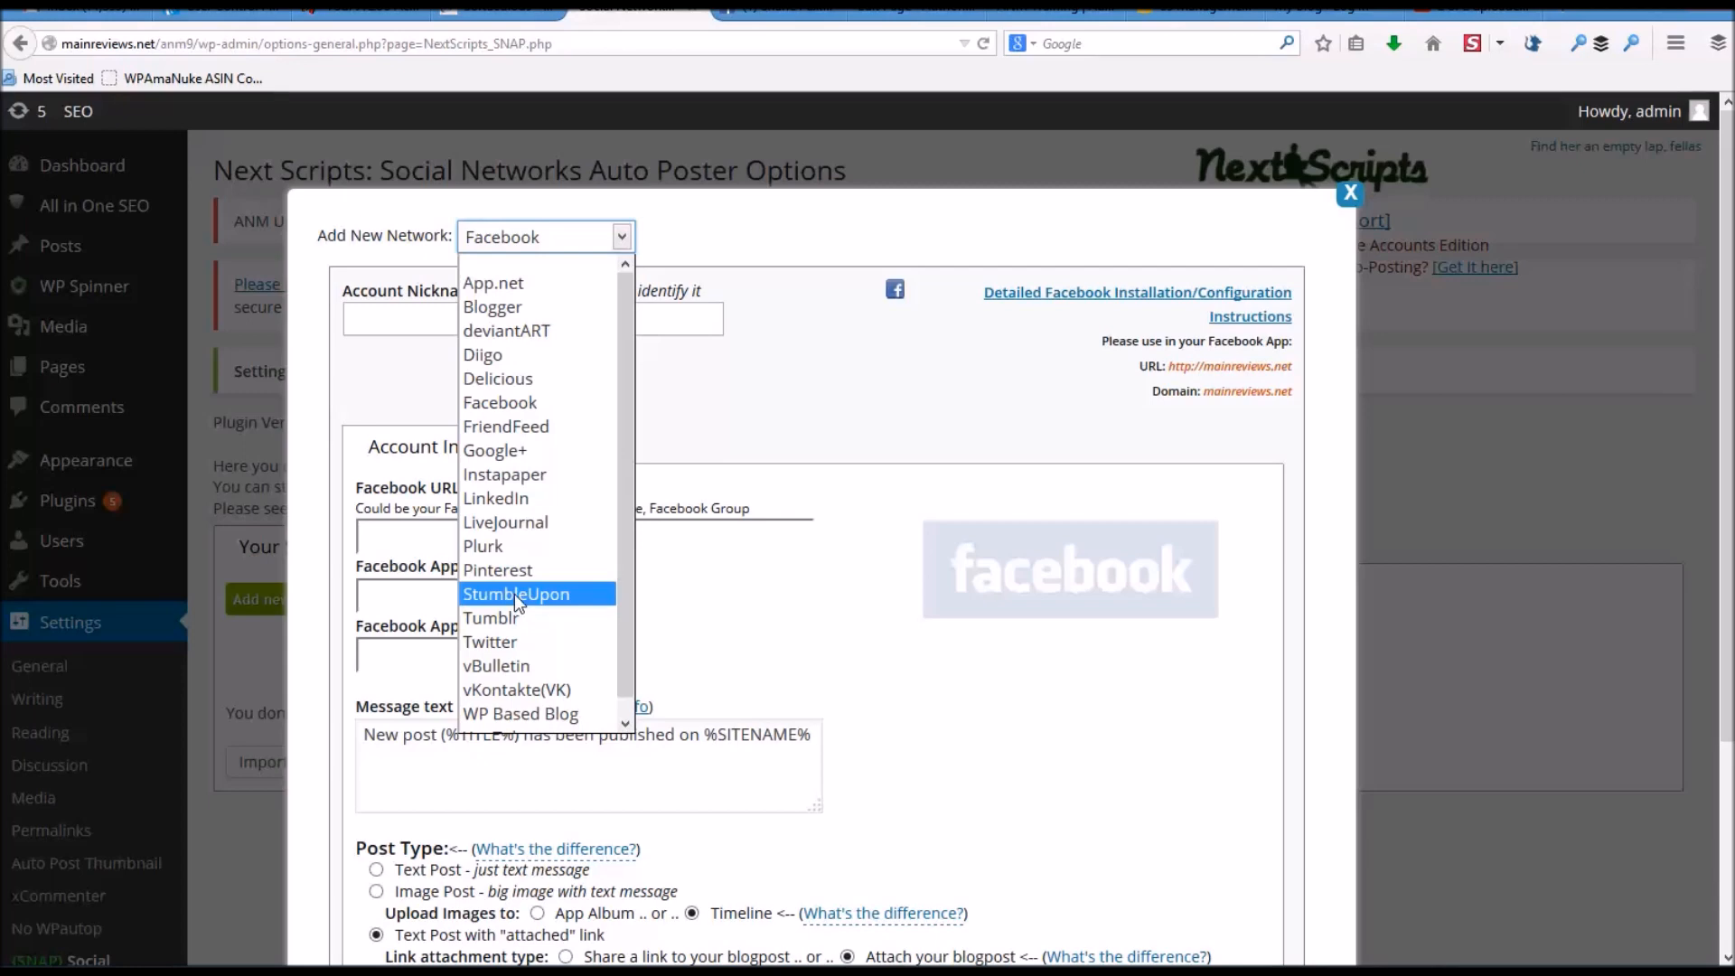
{"action": "left_click", "coordinate": [719, 420]}
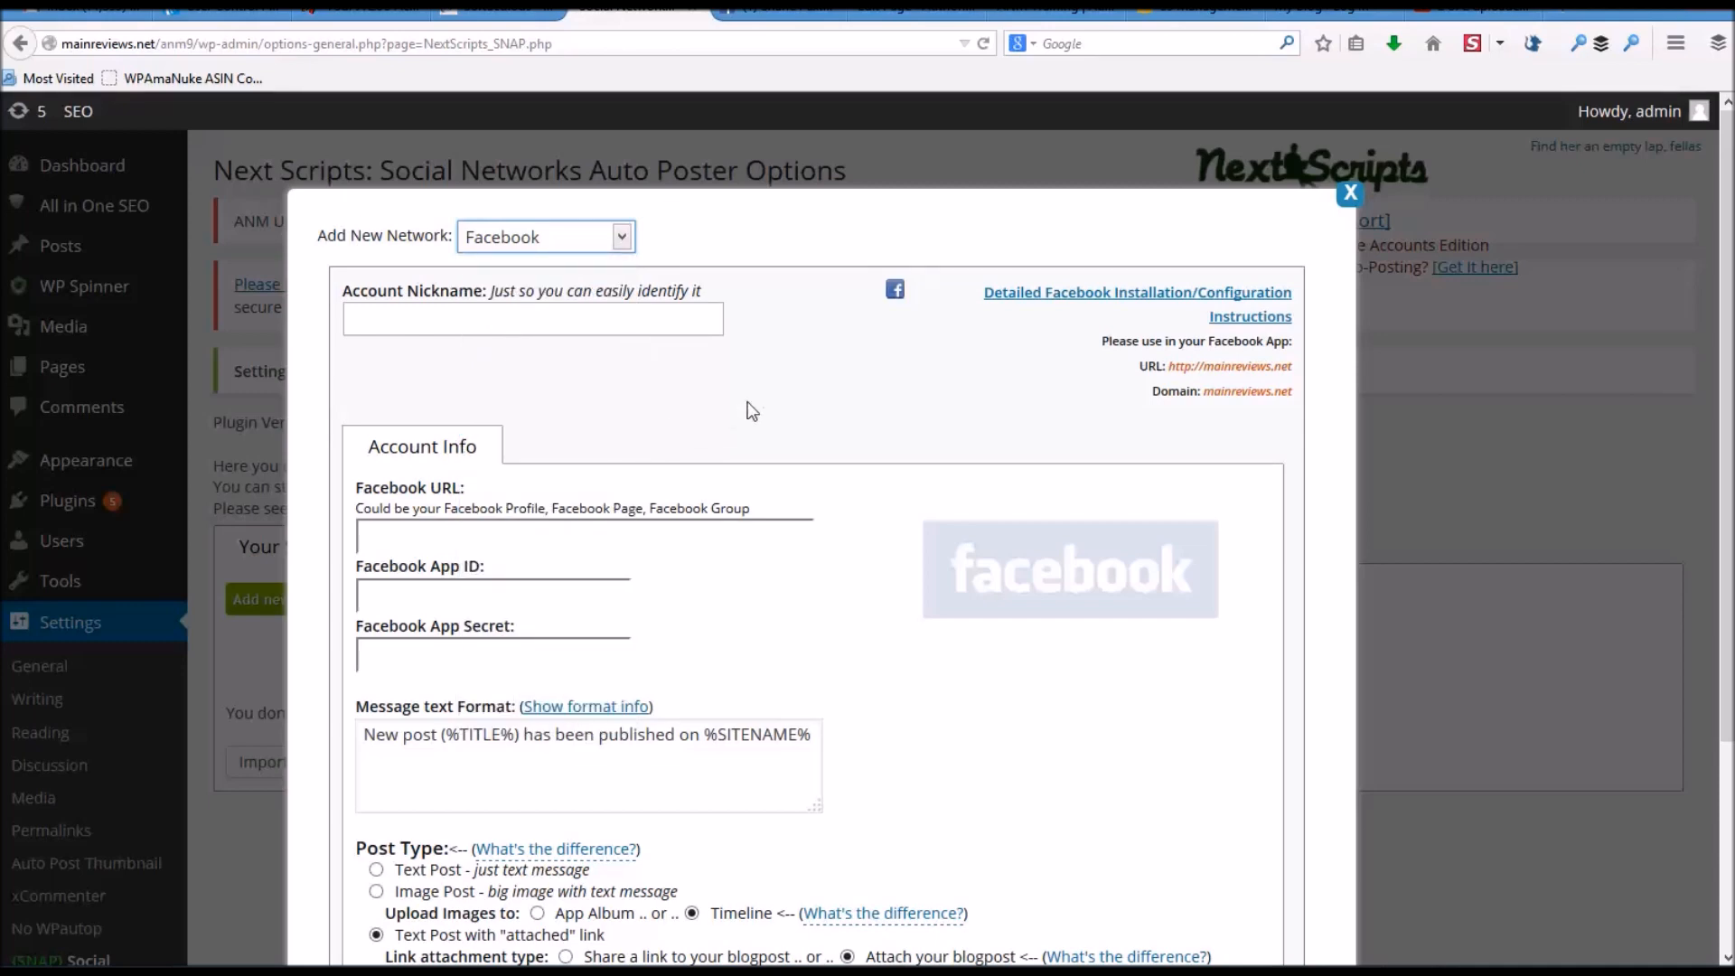
{"action": "scroll", "coordinate": [750, 394], "scroll_direction": "down", "scroll_amount": 2}
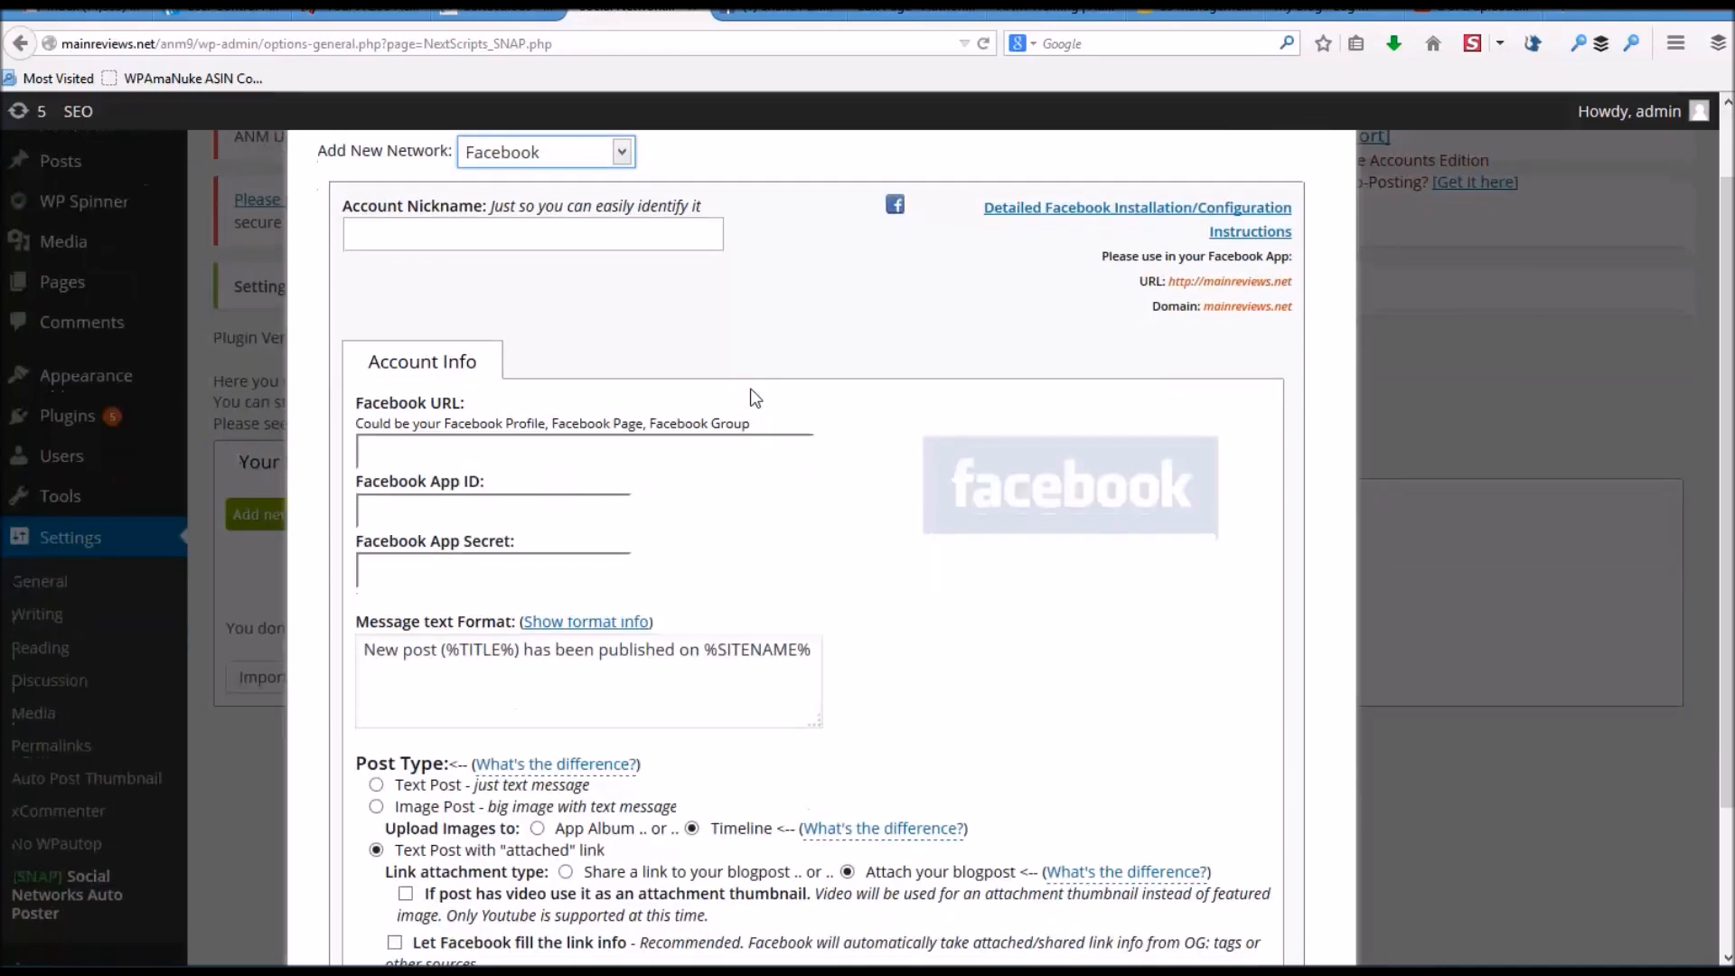
{"action": "scroll", "coordinate": [1283, 213], "scroll_direction": "up", "scroll_amount": 3}
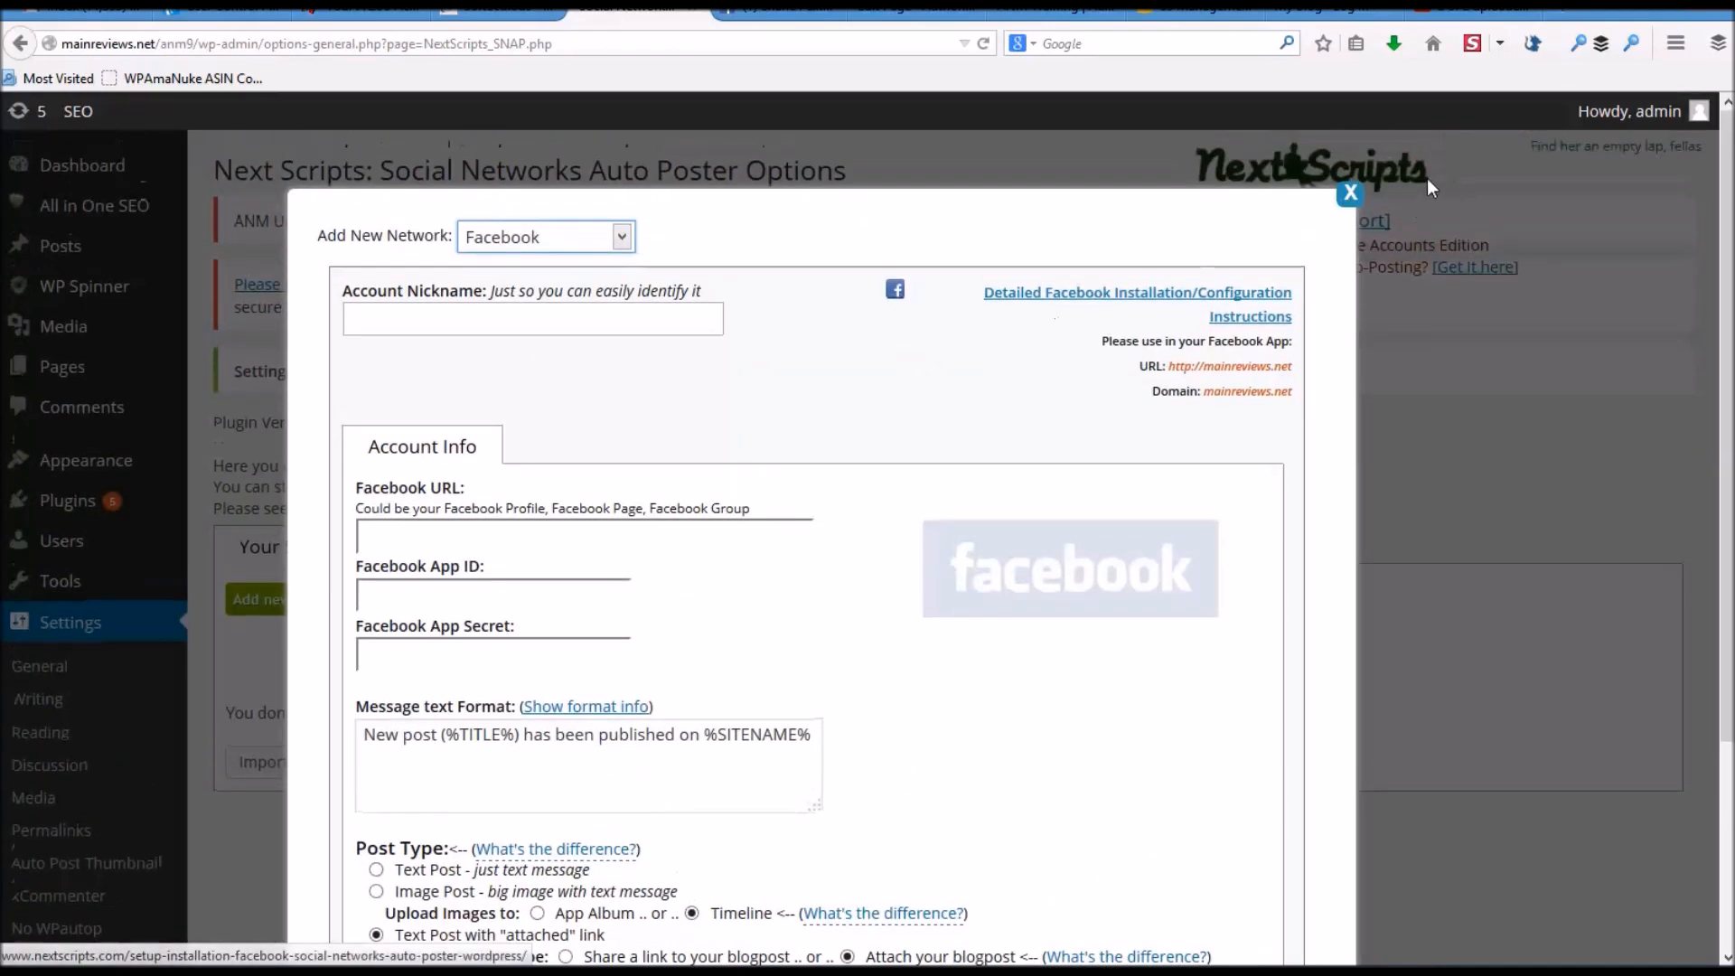
- Close the Add New Network dialog, returning to the empty SNAP accounts list
{"action": "left_click", "coordinate": [1351, 194]}
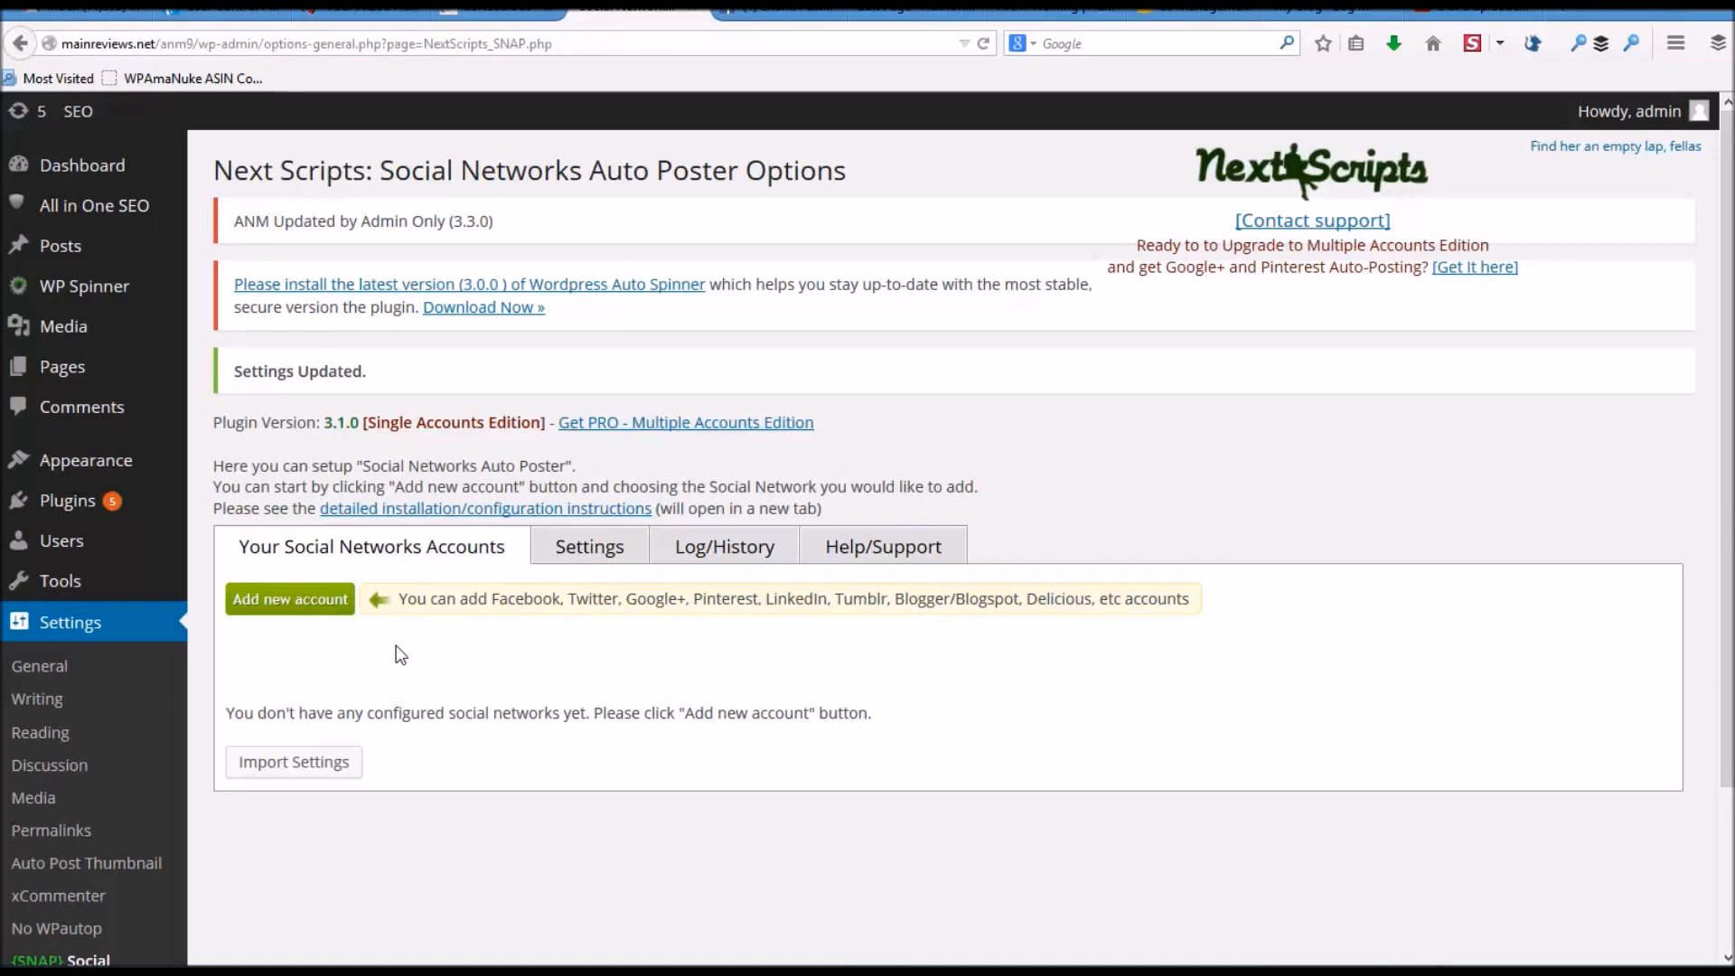
{"action": "scroll", "coordinate": [399, 654], "scroll_direction": "down", "scroll_amount": 3}
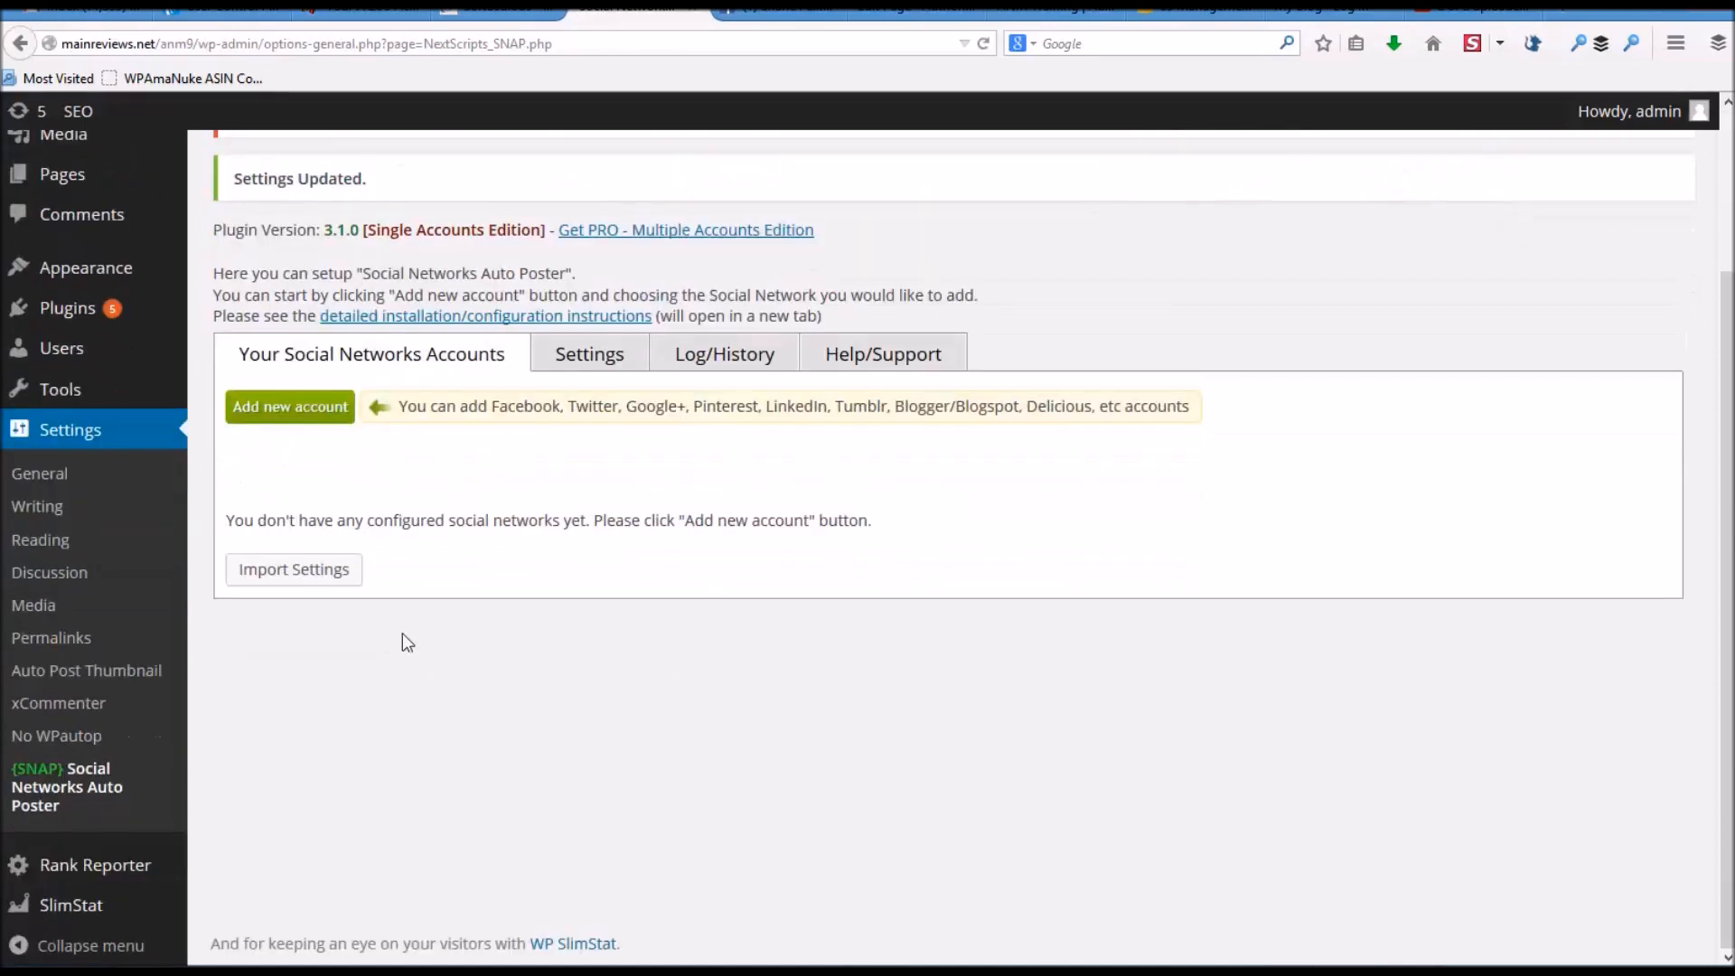
{"action": "scroll", "coordinate": [464, 596], "scroll_direction": "up", "scroll_amount": 2}
{"action": "mouse_move", "coordinate": [70, 452]}
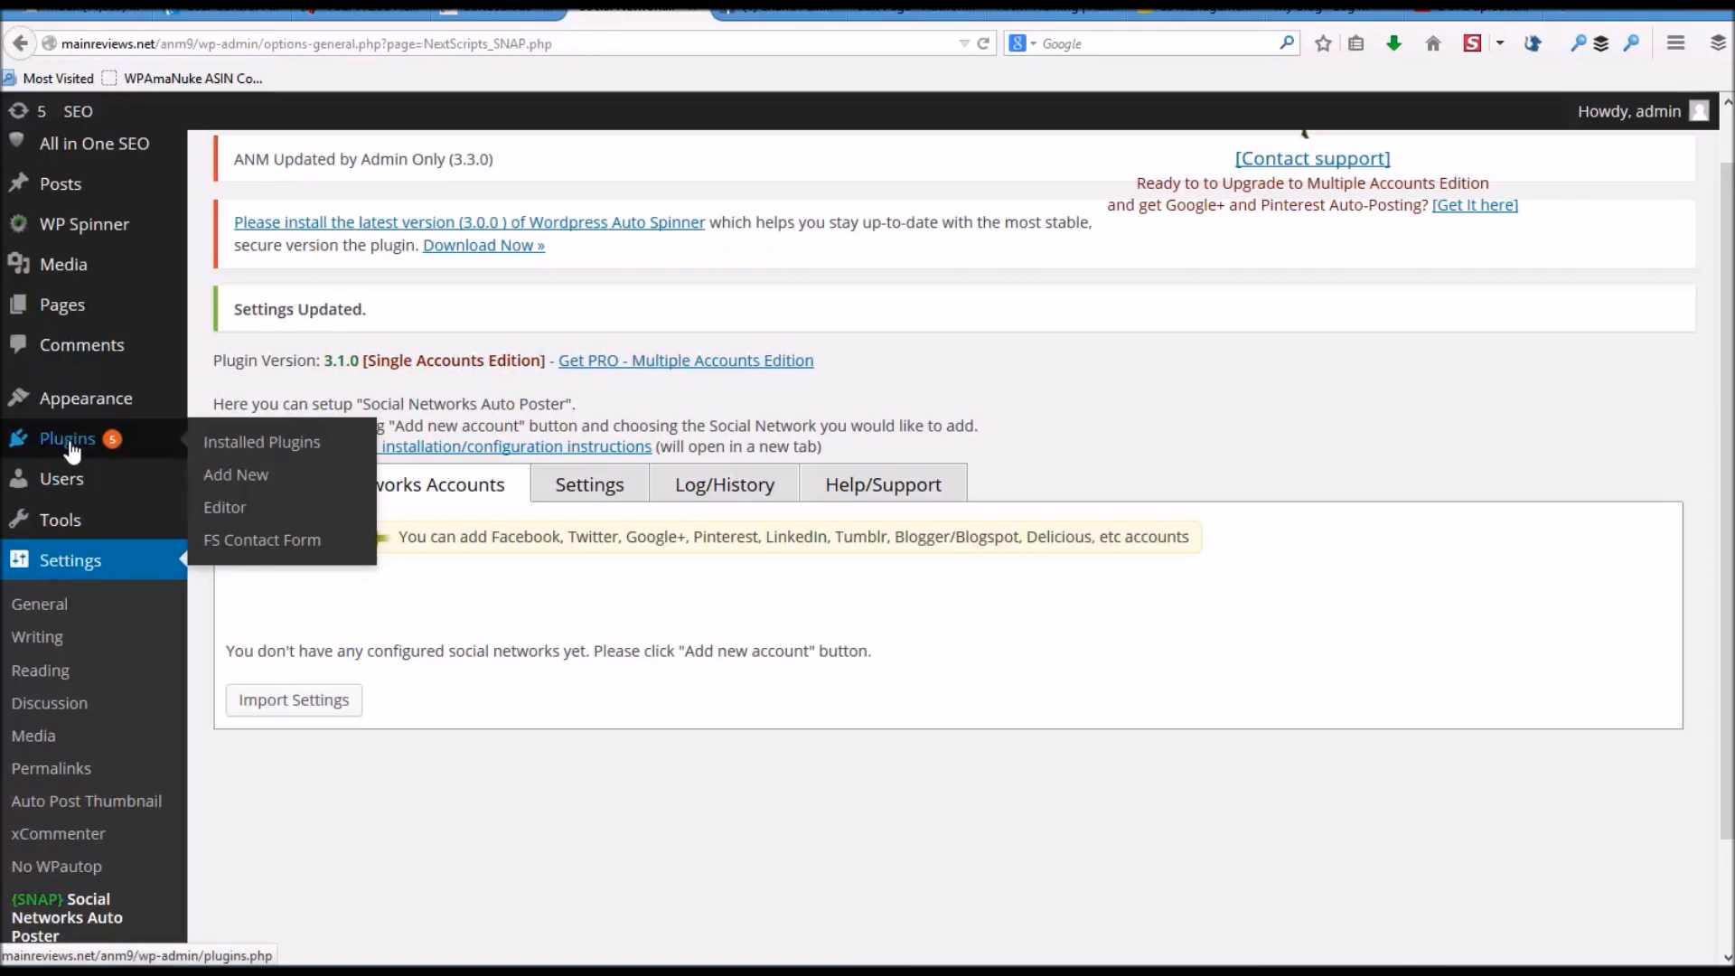
- Review the Installed Plugins list, then go to the Add New plugins page
{"action": "left_click", "coordinate": [70, 446]}
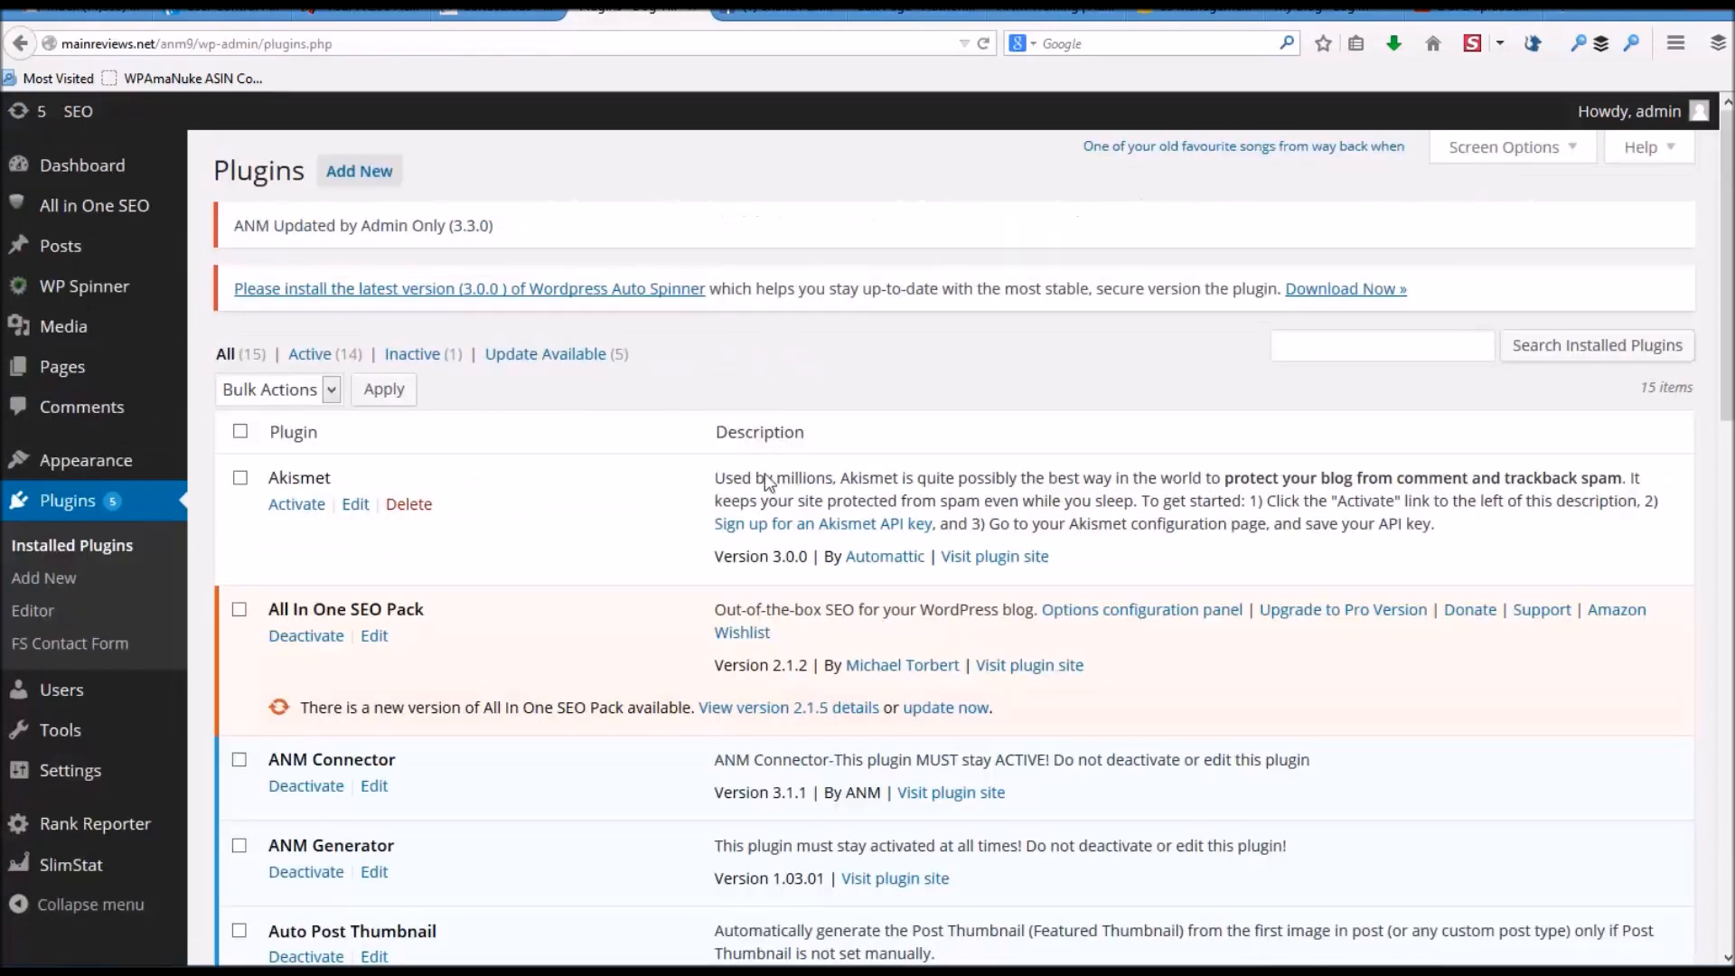
{"action": "scroll", "coordinate": [667, 478], "scroll_direction": "down", "scroll_amount": 3}
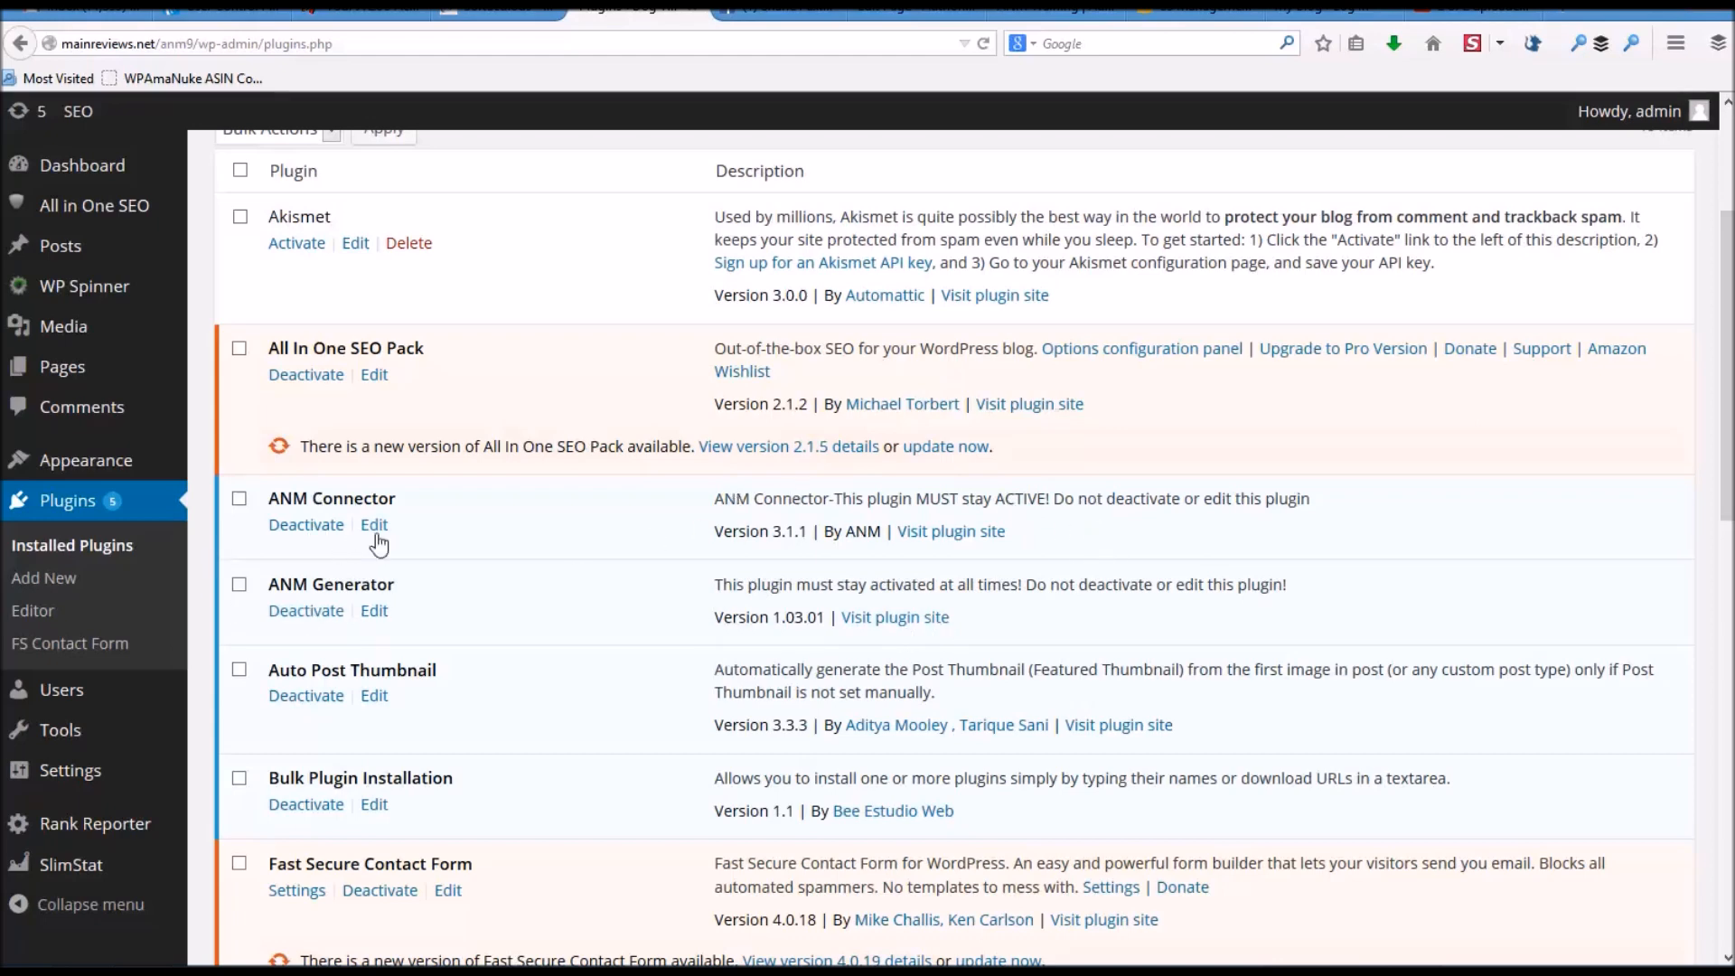
{"action": "scroll", "coordinate": [560, 542], "scroll_direction": "up", "scroll_amount": 5}
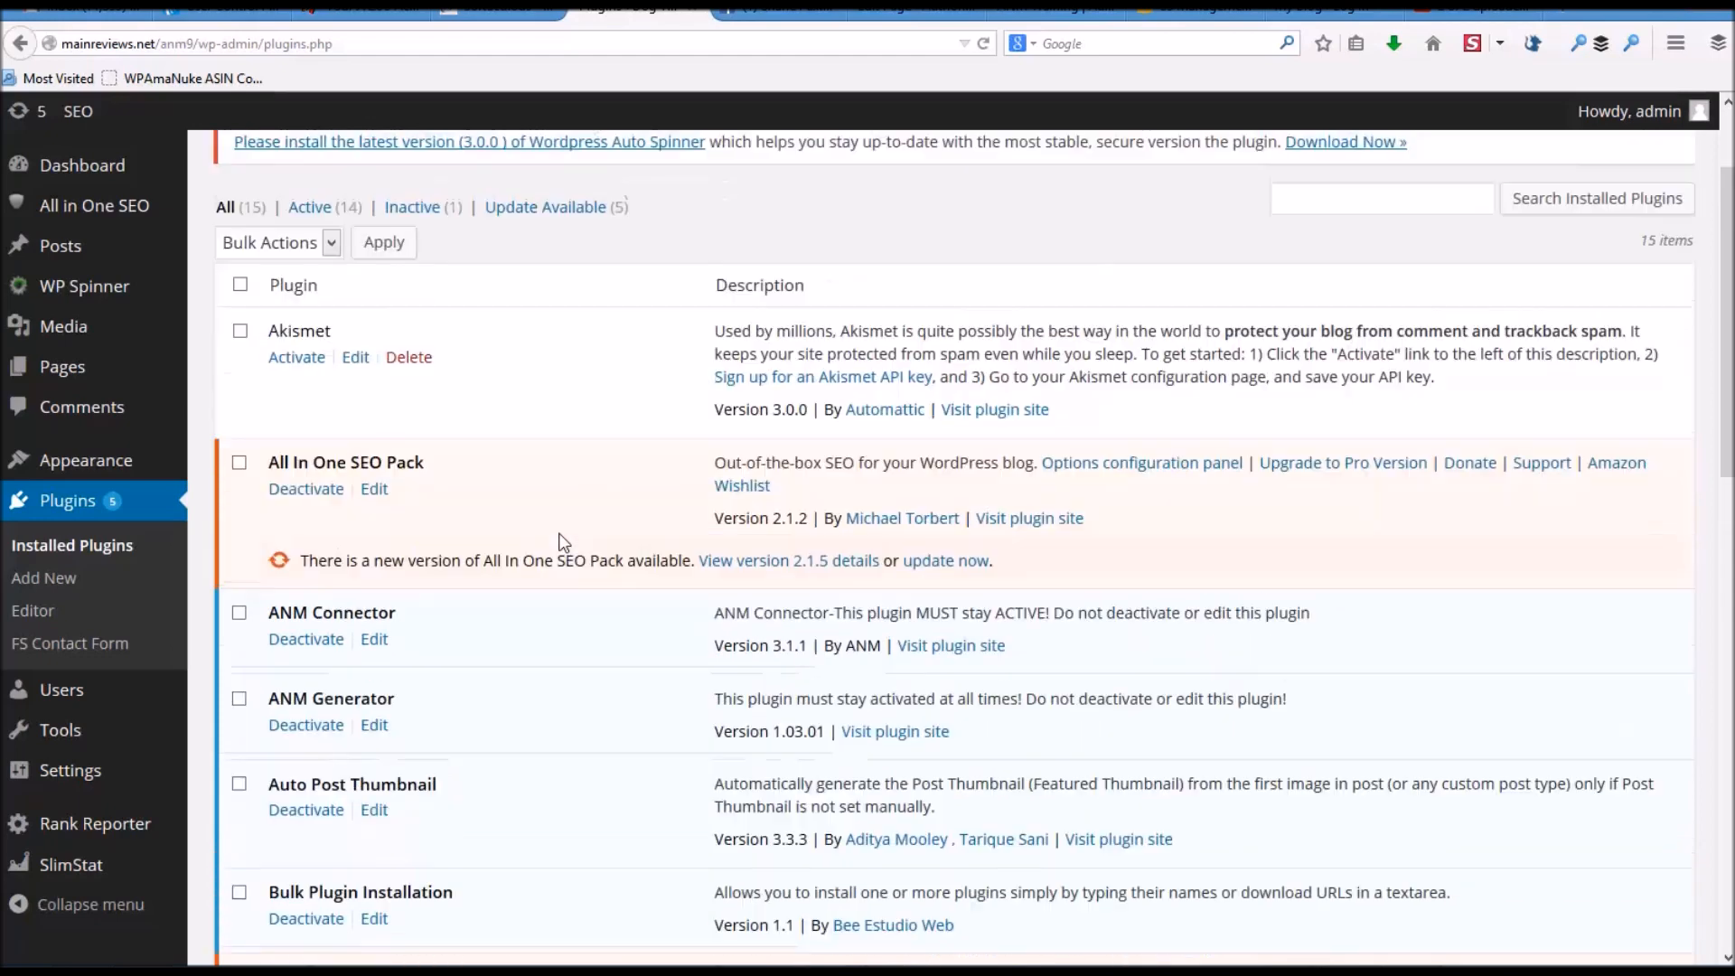
{"action": "left_click", "coordinate": [360, 170]}
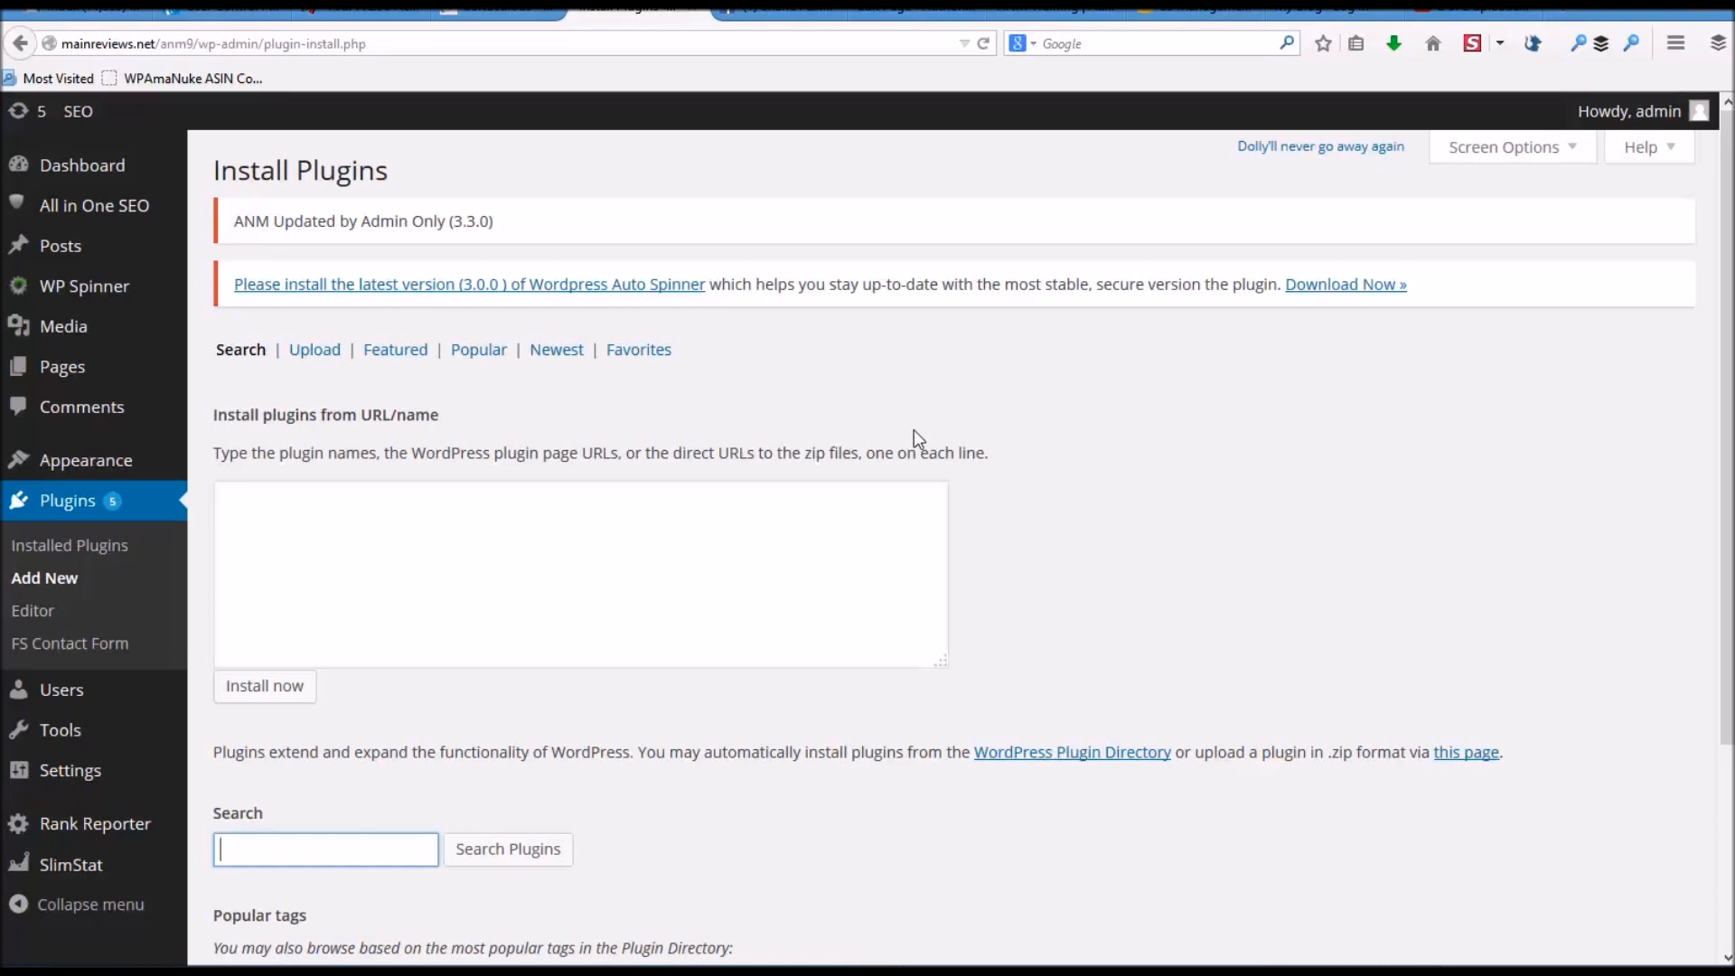
- Search plugins for 'category exclusion' and install Ultimate Category Excluder, confirming with OK
{"action": "type", "text": "category"}
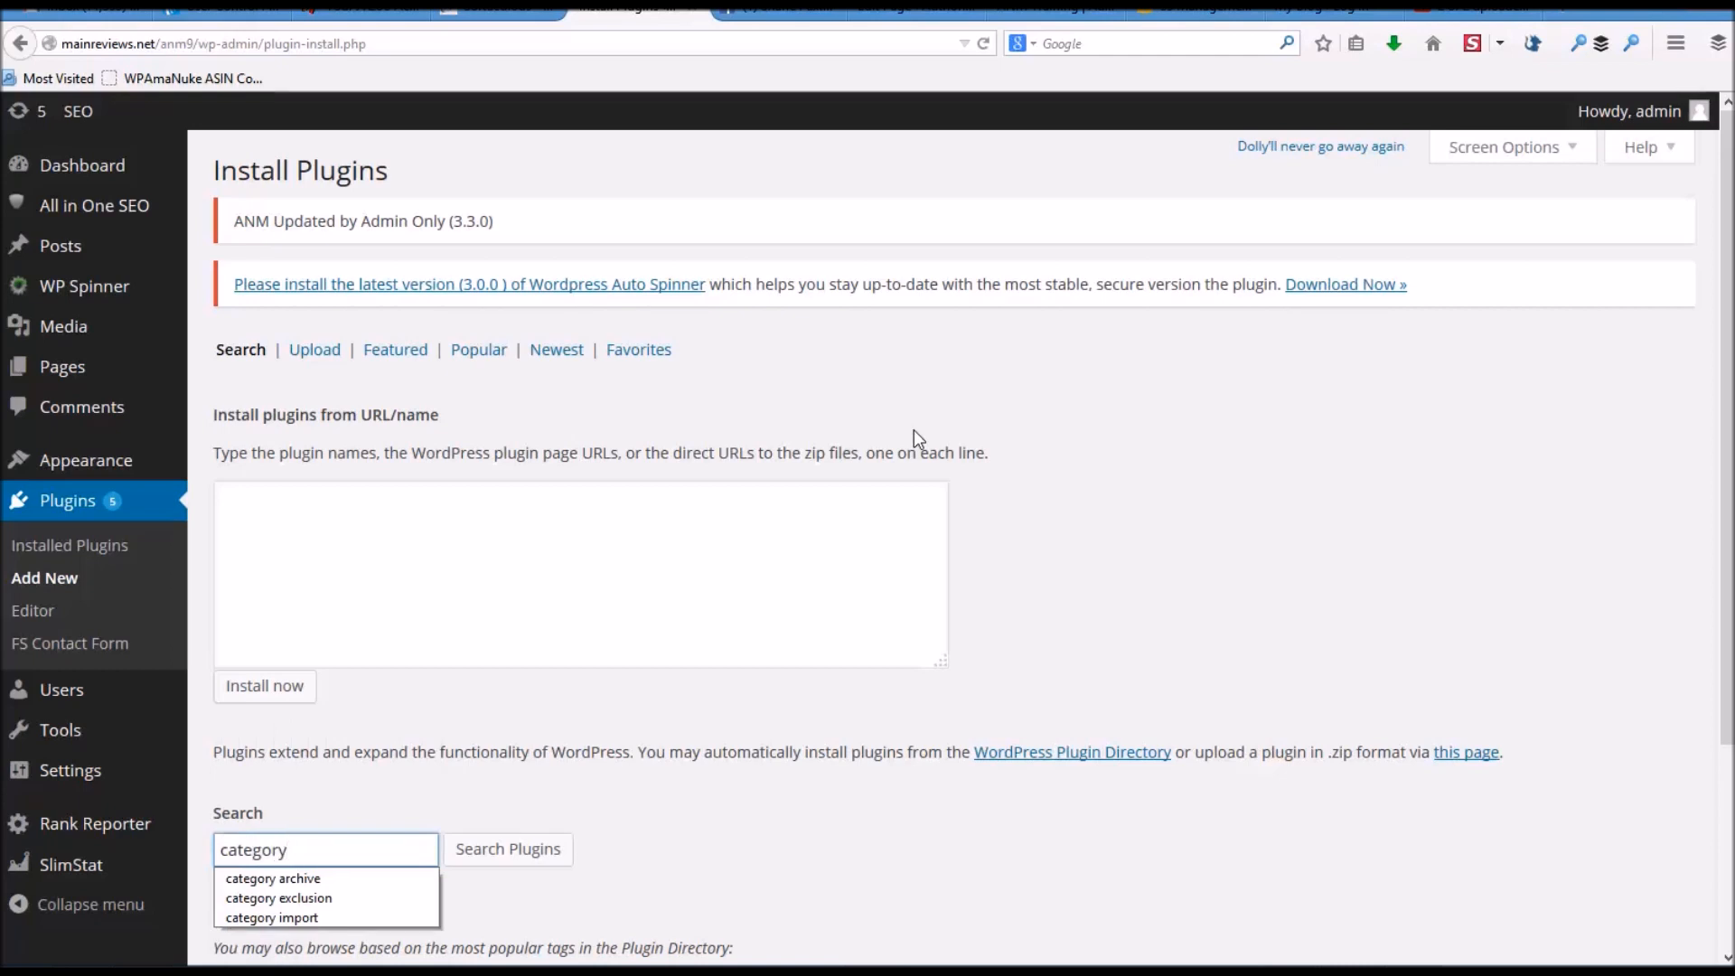
{"action": "type", "text": " exclusion"}
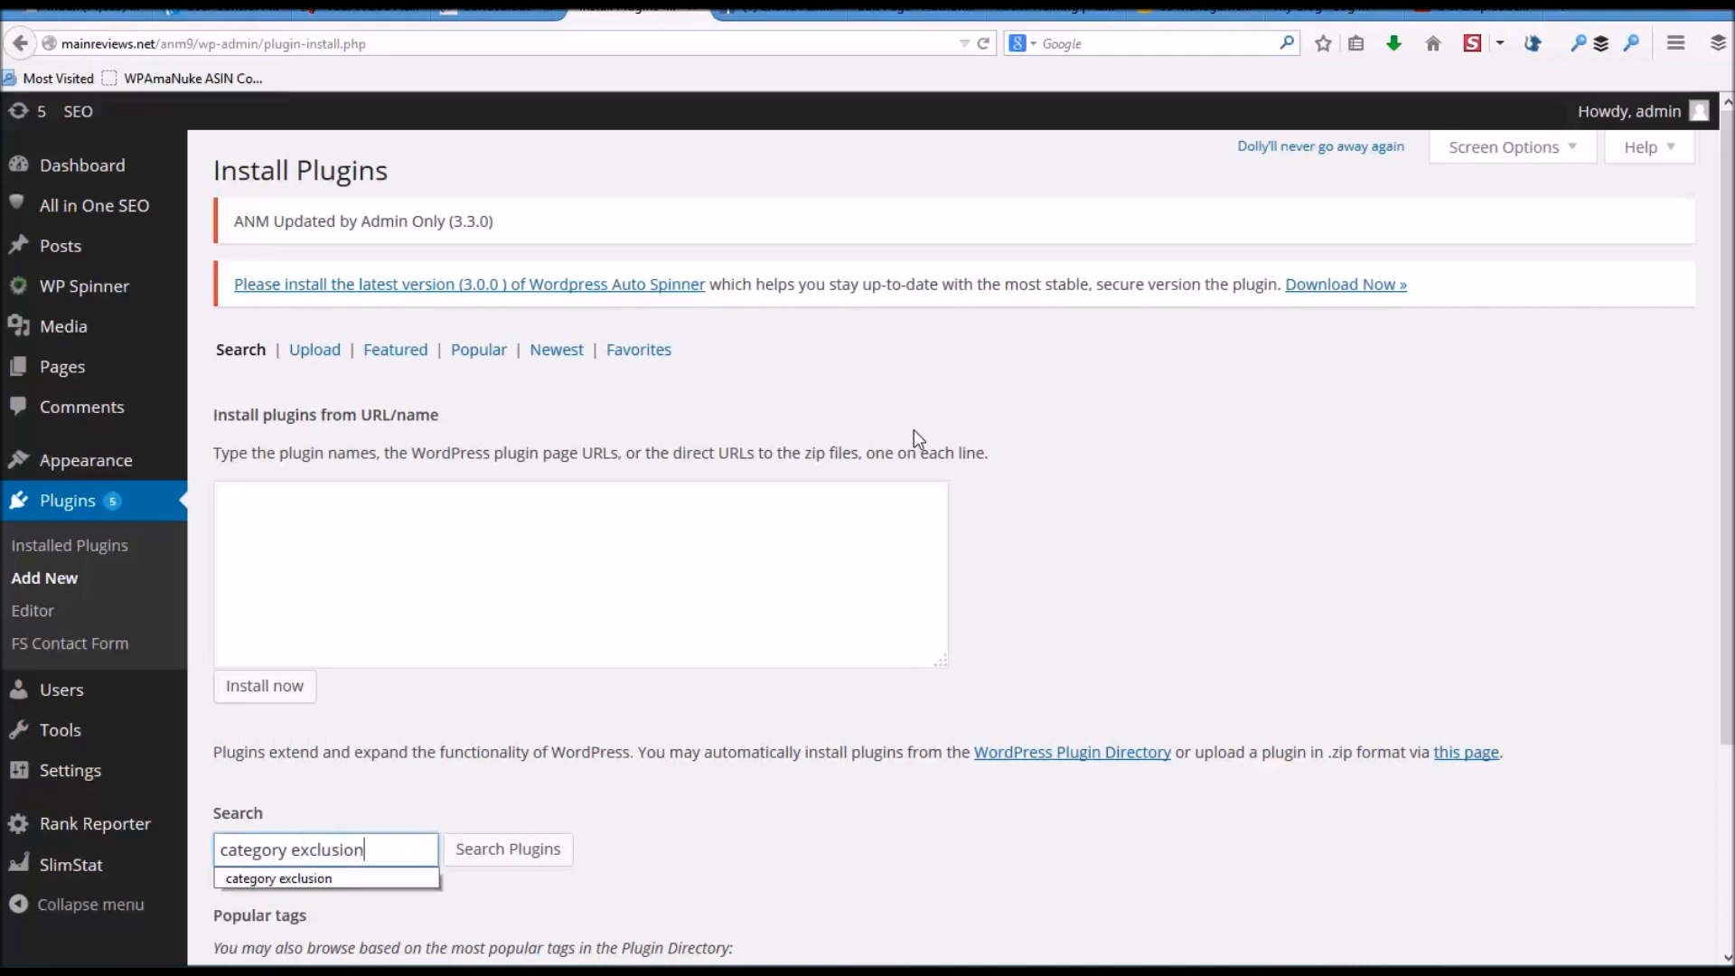
{"action": "left_click", "coordinate": [522, 863]}
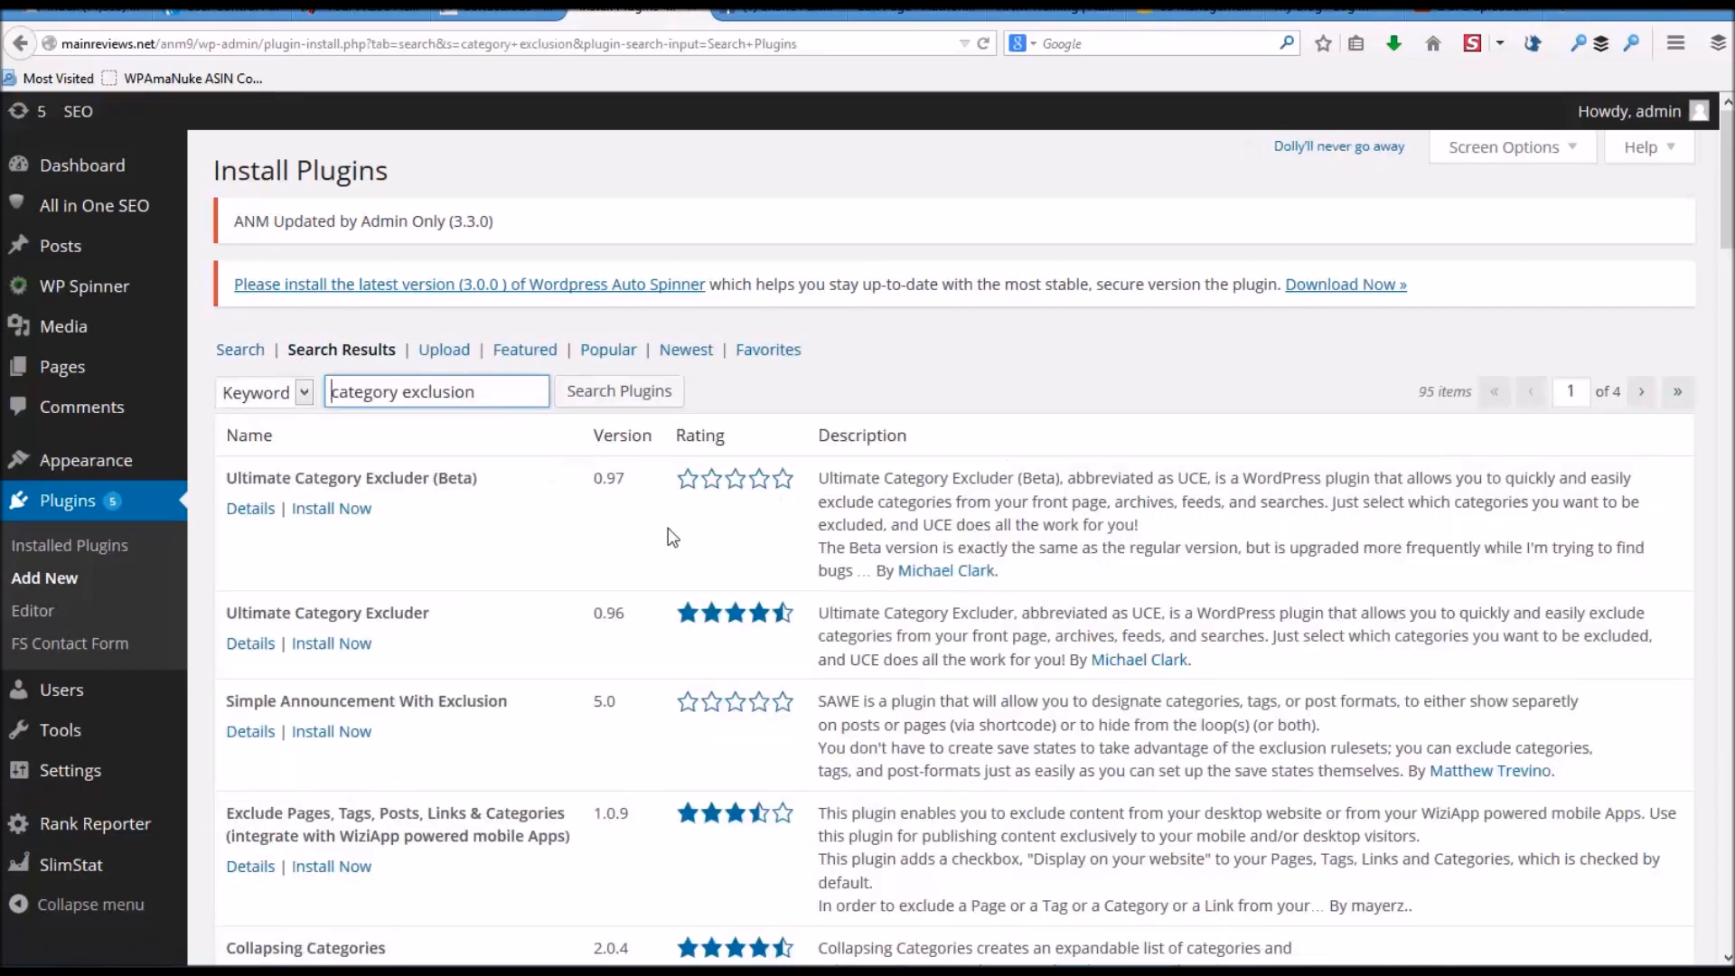
{"action": "left_click", "coordinate": [325, 642]}
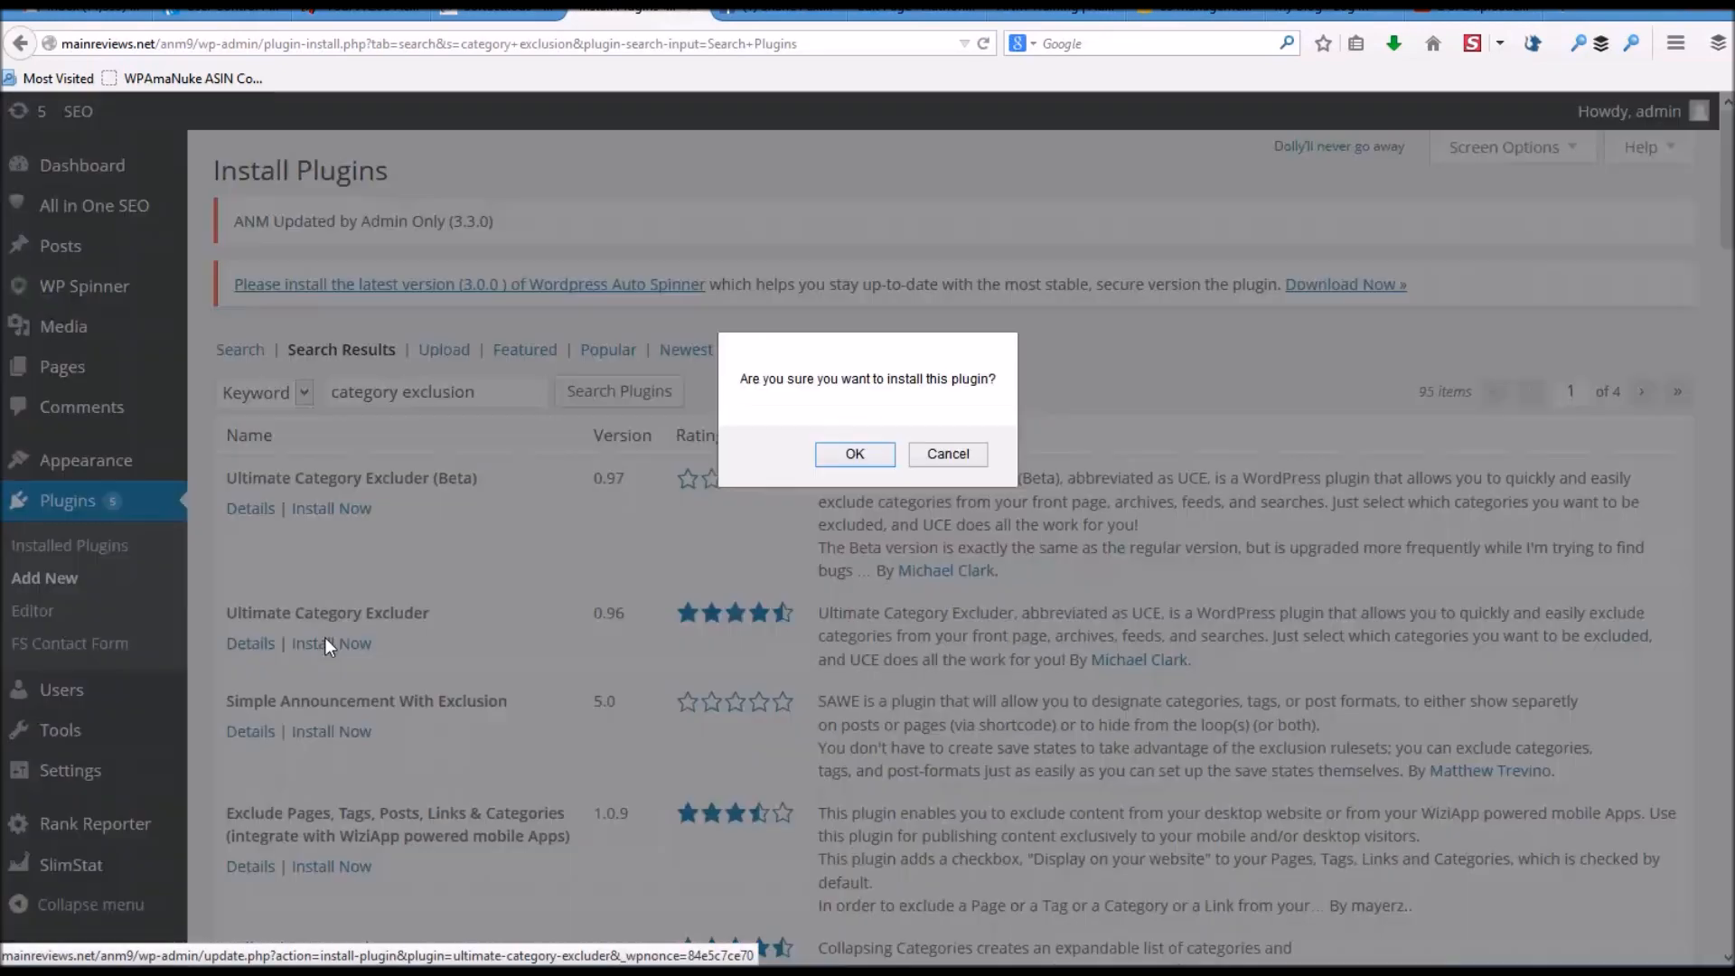
{"action": "left_click", "coordinate": [854, 454]}
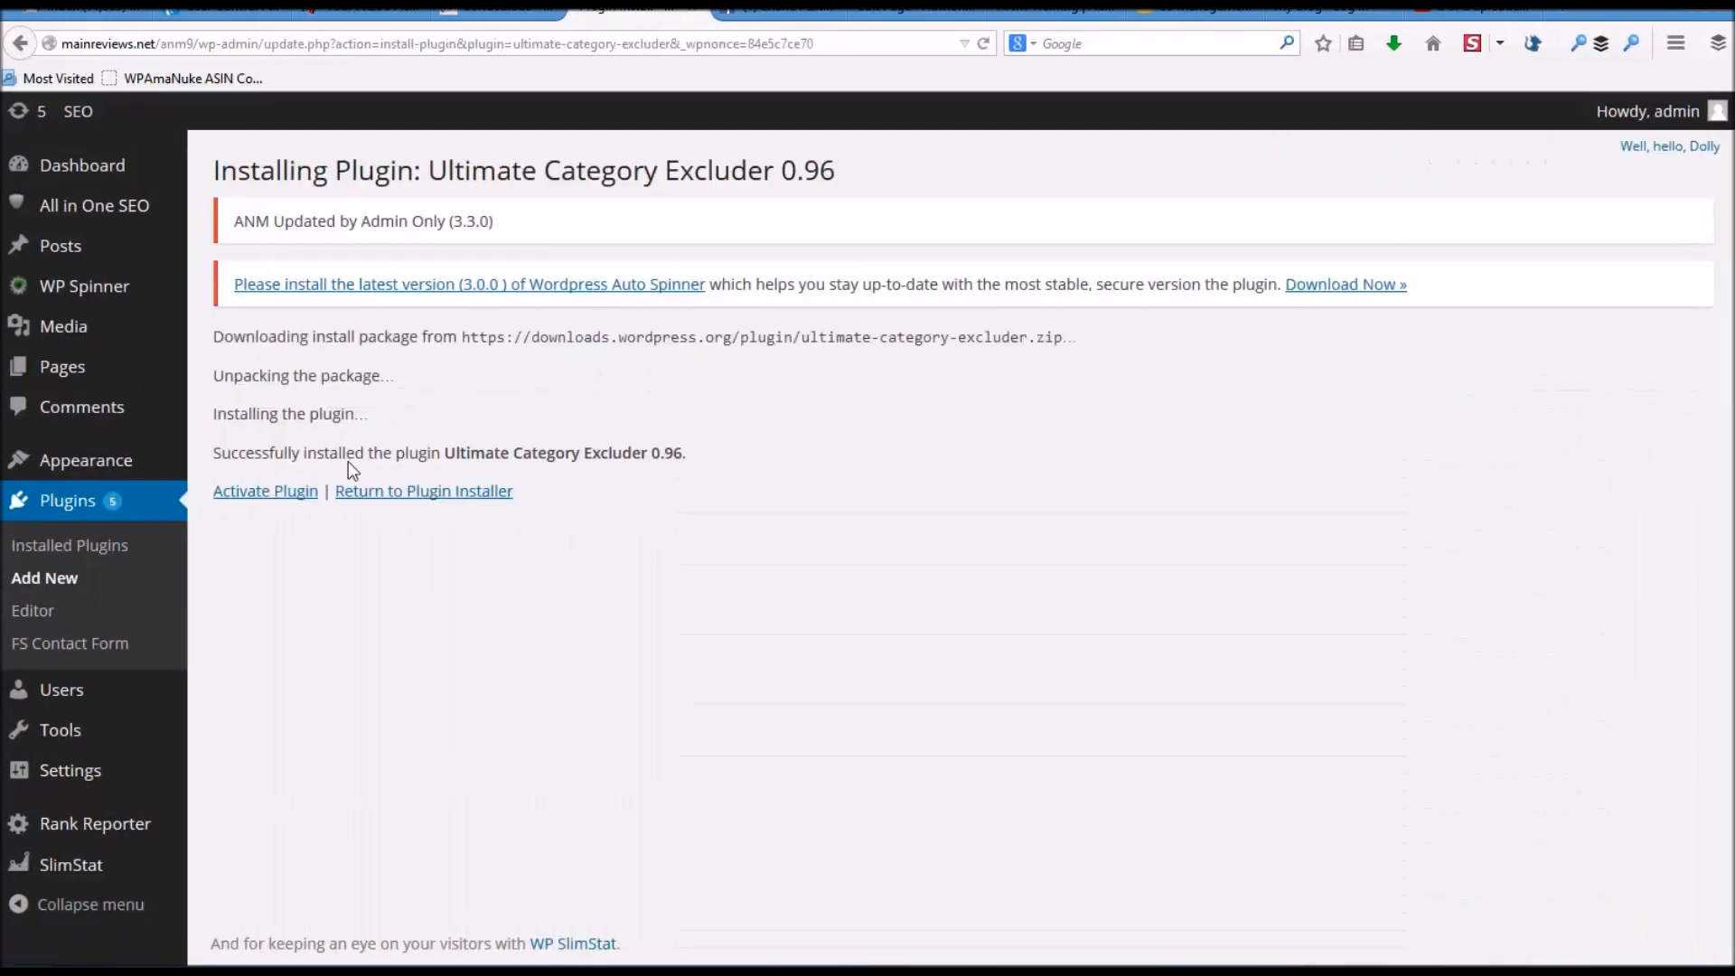
- Activate Ultimate Category Excluder 0.96, bringing the Installed Plugins list to 16 plugins
{"action": "left_click", "coordinate": [267, 492]}
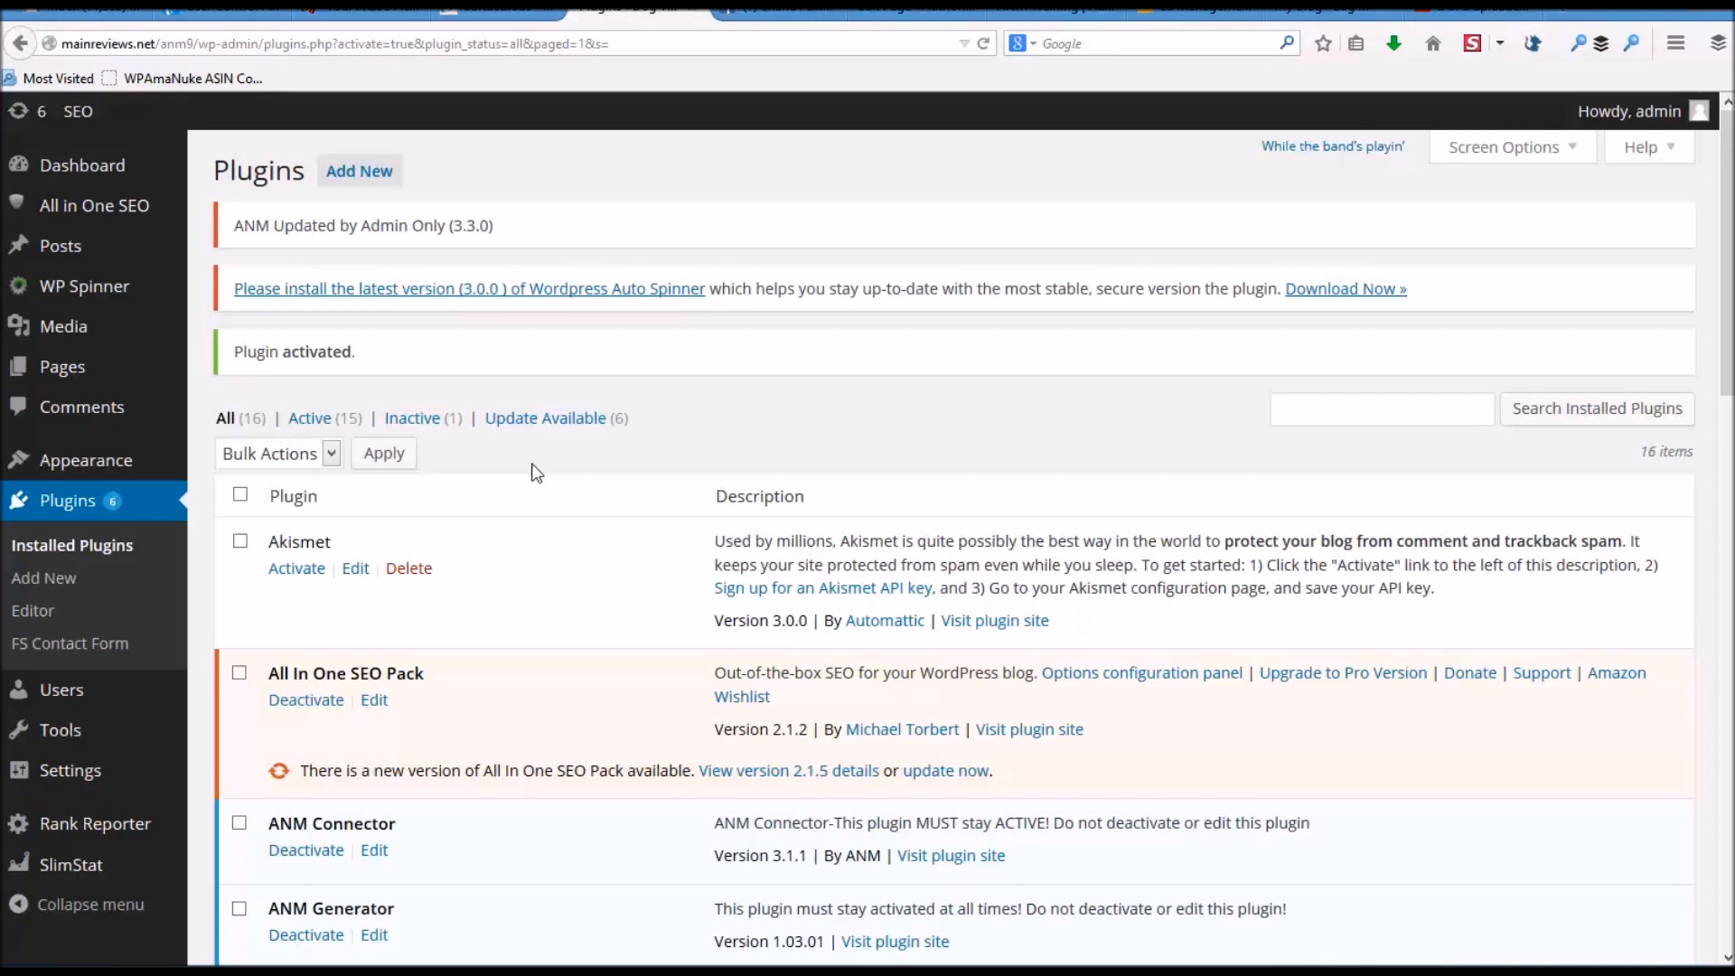
{"action": "scroll", "coordinate": [36, 669], "scroll_direction": "down", "scroll_amount": 5}
{"action": "mouse_move", "coordinate": [101, 770]}
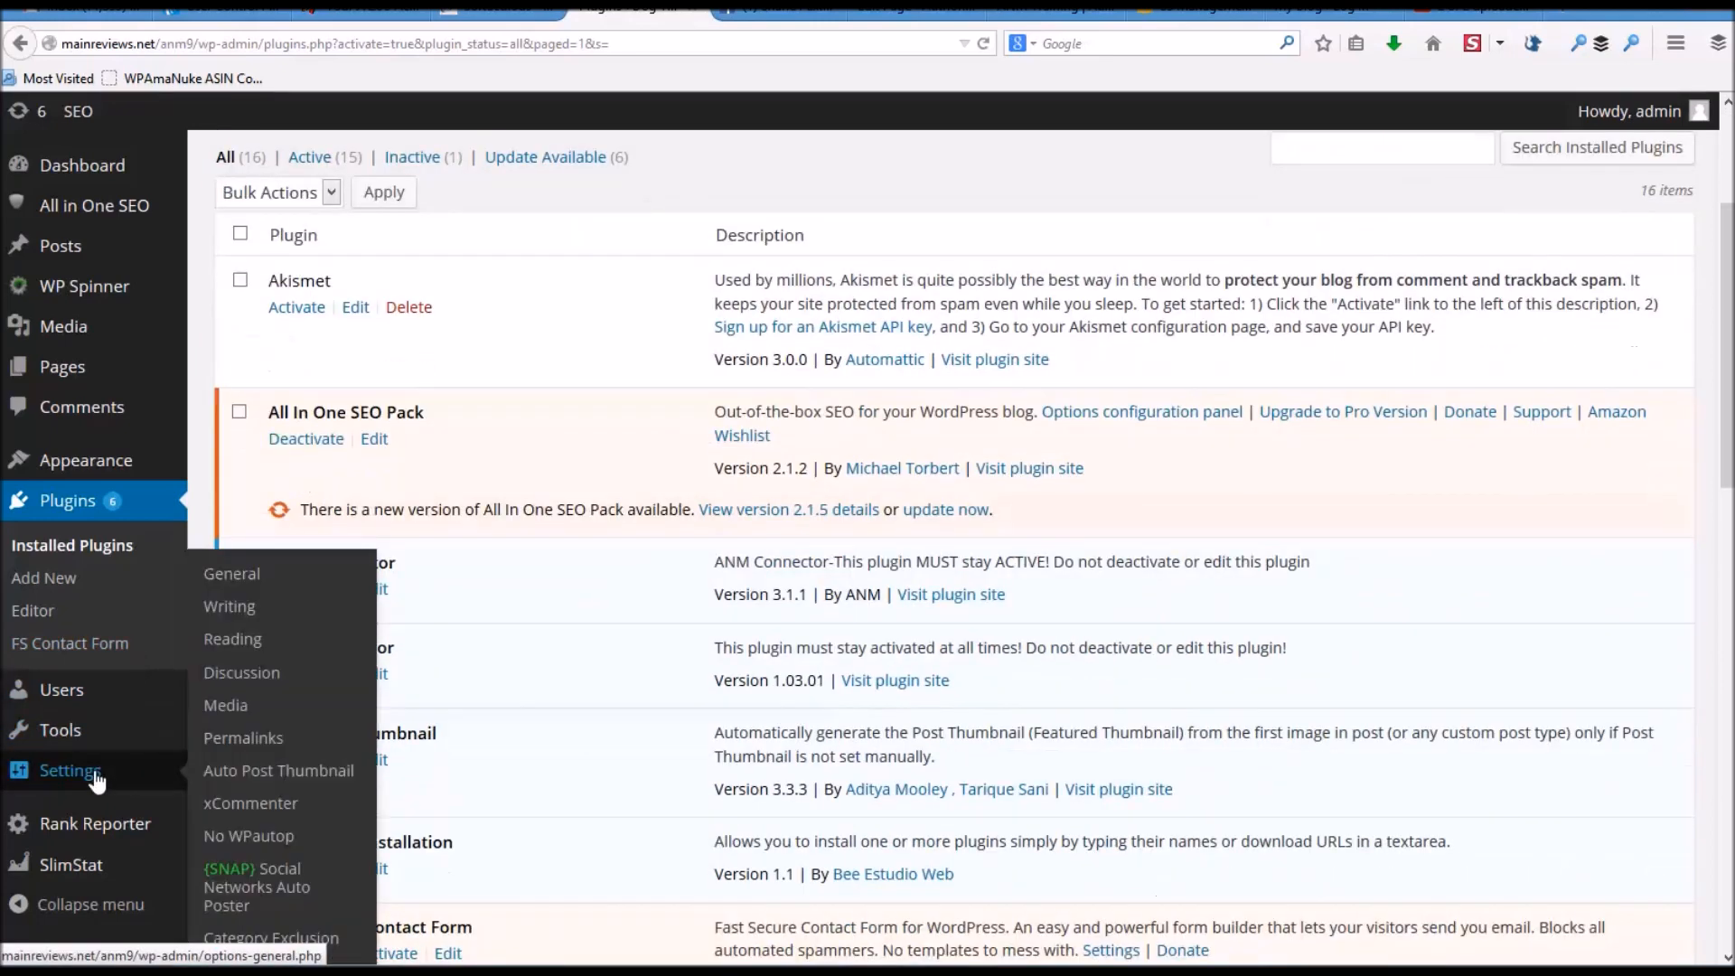
- In Category Exclusion, exclude Dog Training News and Dog Training Articles from the main page, then update
{"action": "left_click", "coordinate": [303, 941]}
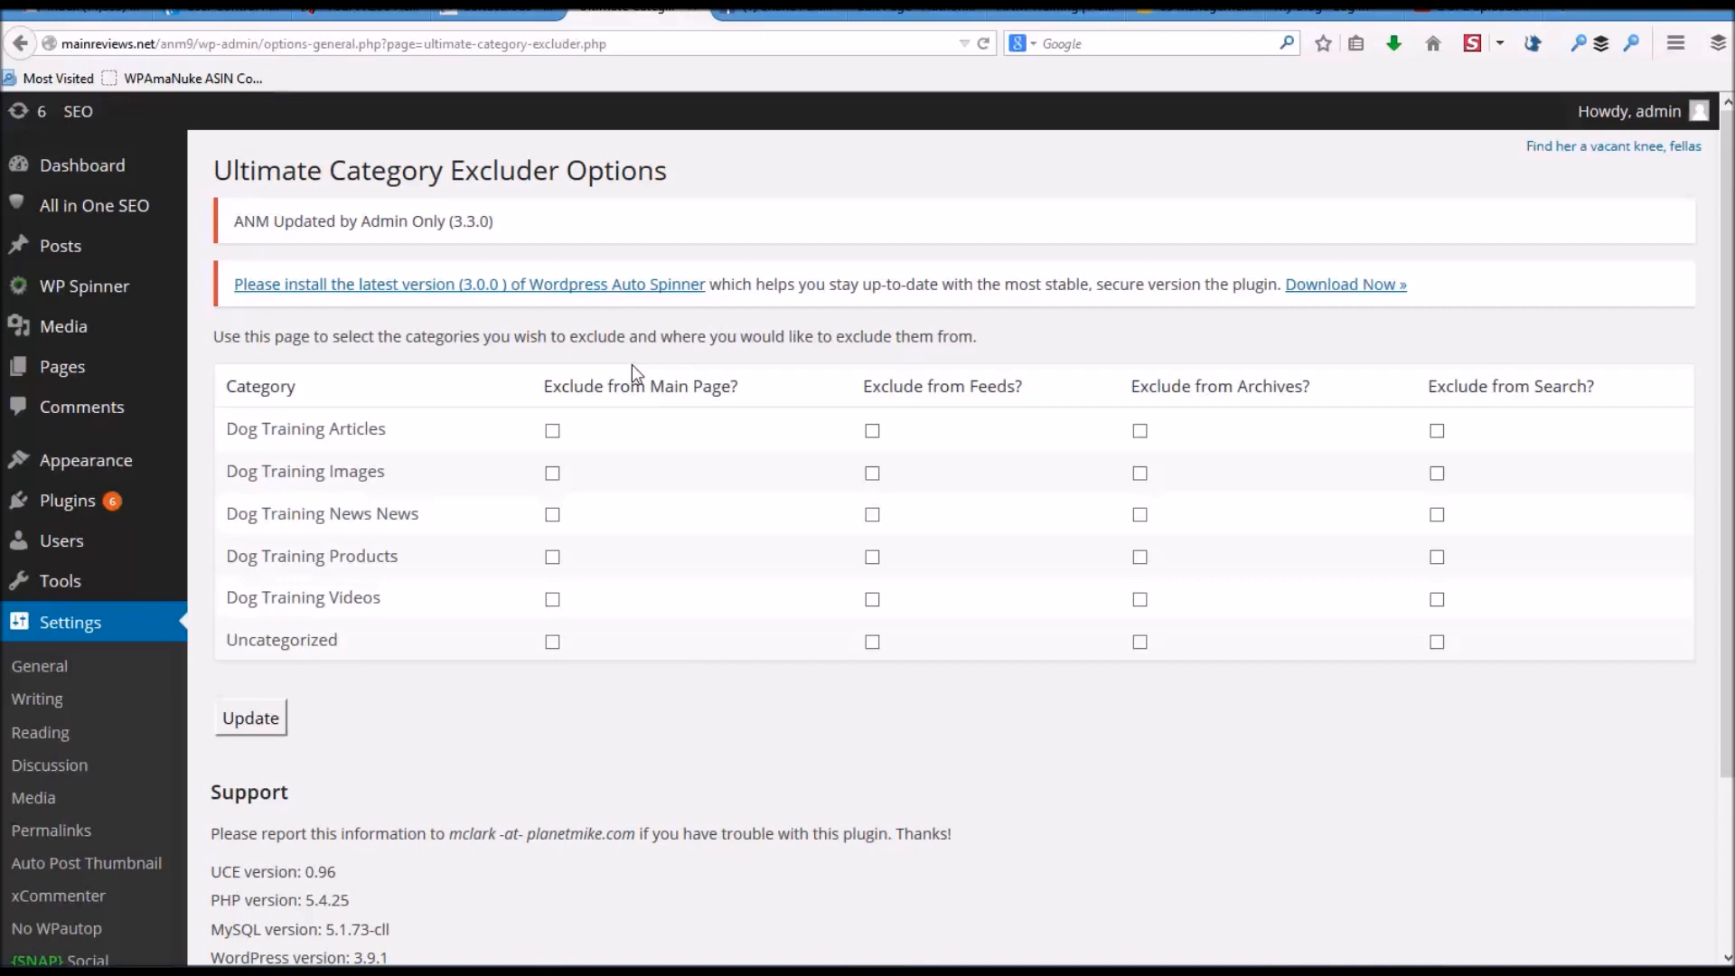
{"action": "left_click", "coordinate": [556, 518]}
{"action": "left_click", "coordinate": [550, 435]}
{"action": "left_click", "coordinate": [237, 720]}
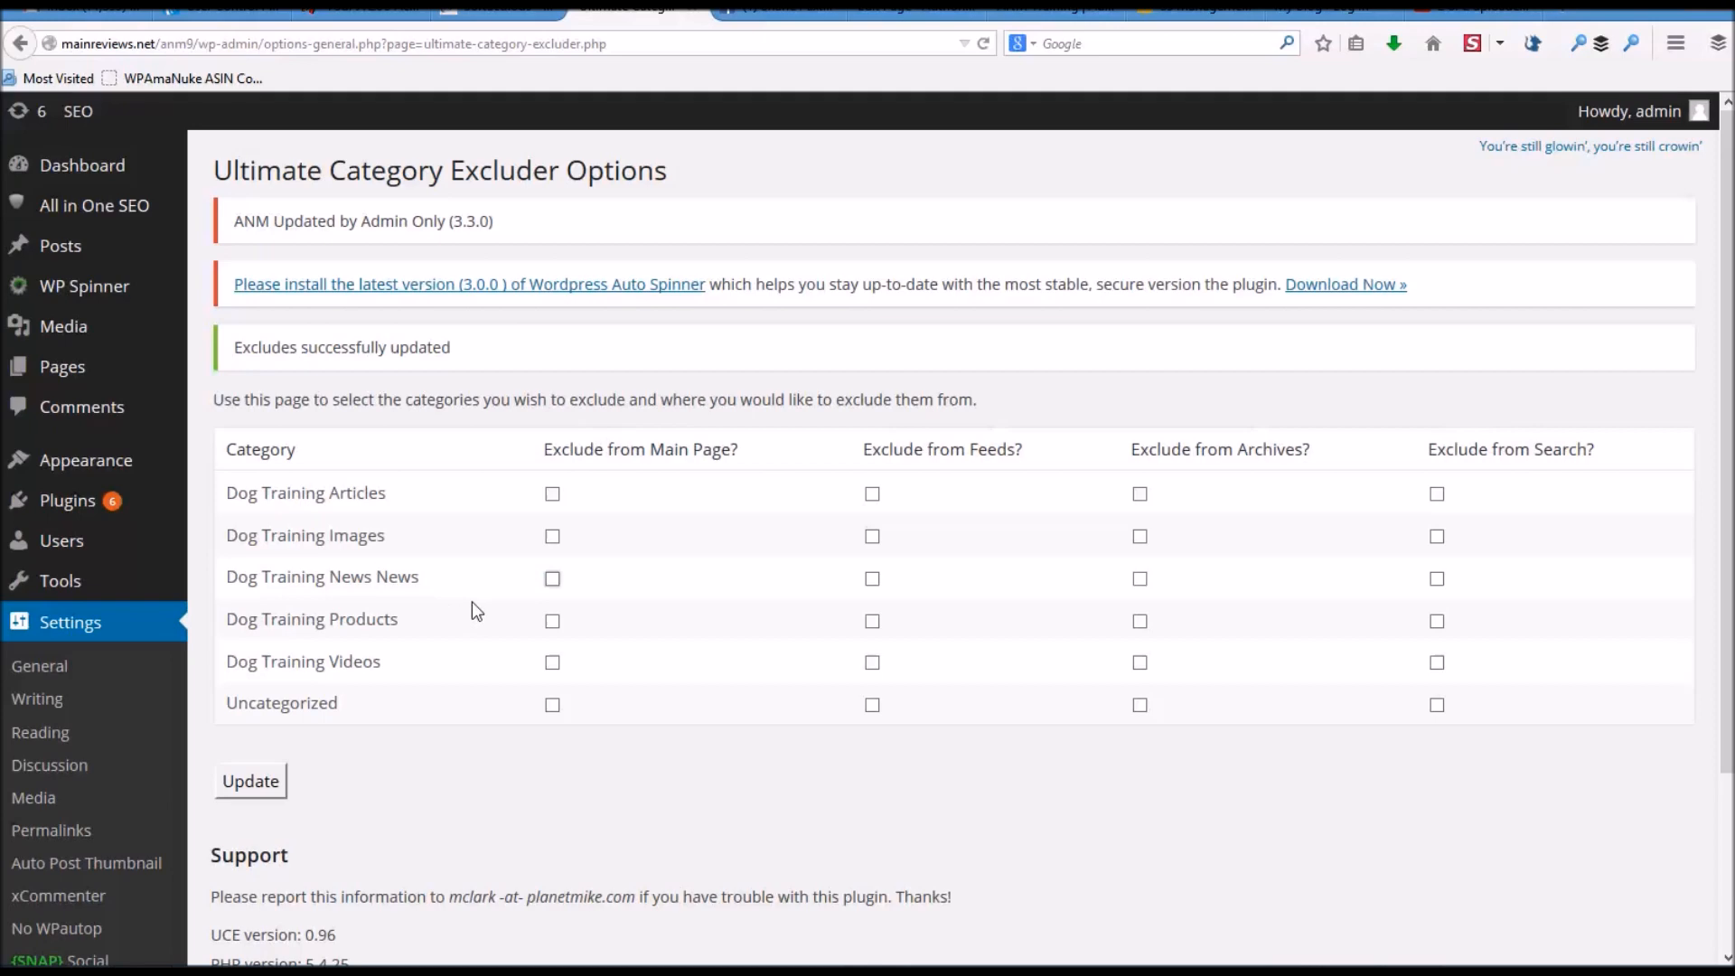
{"action": "scroll", "coordinate": [472, 600], "scroll_direction": "down", "scroll_amount": 3}
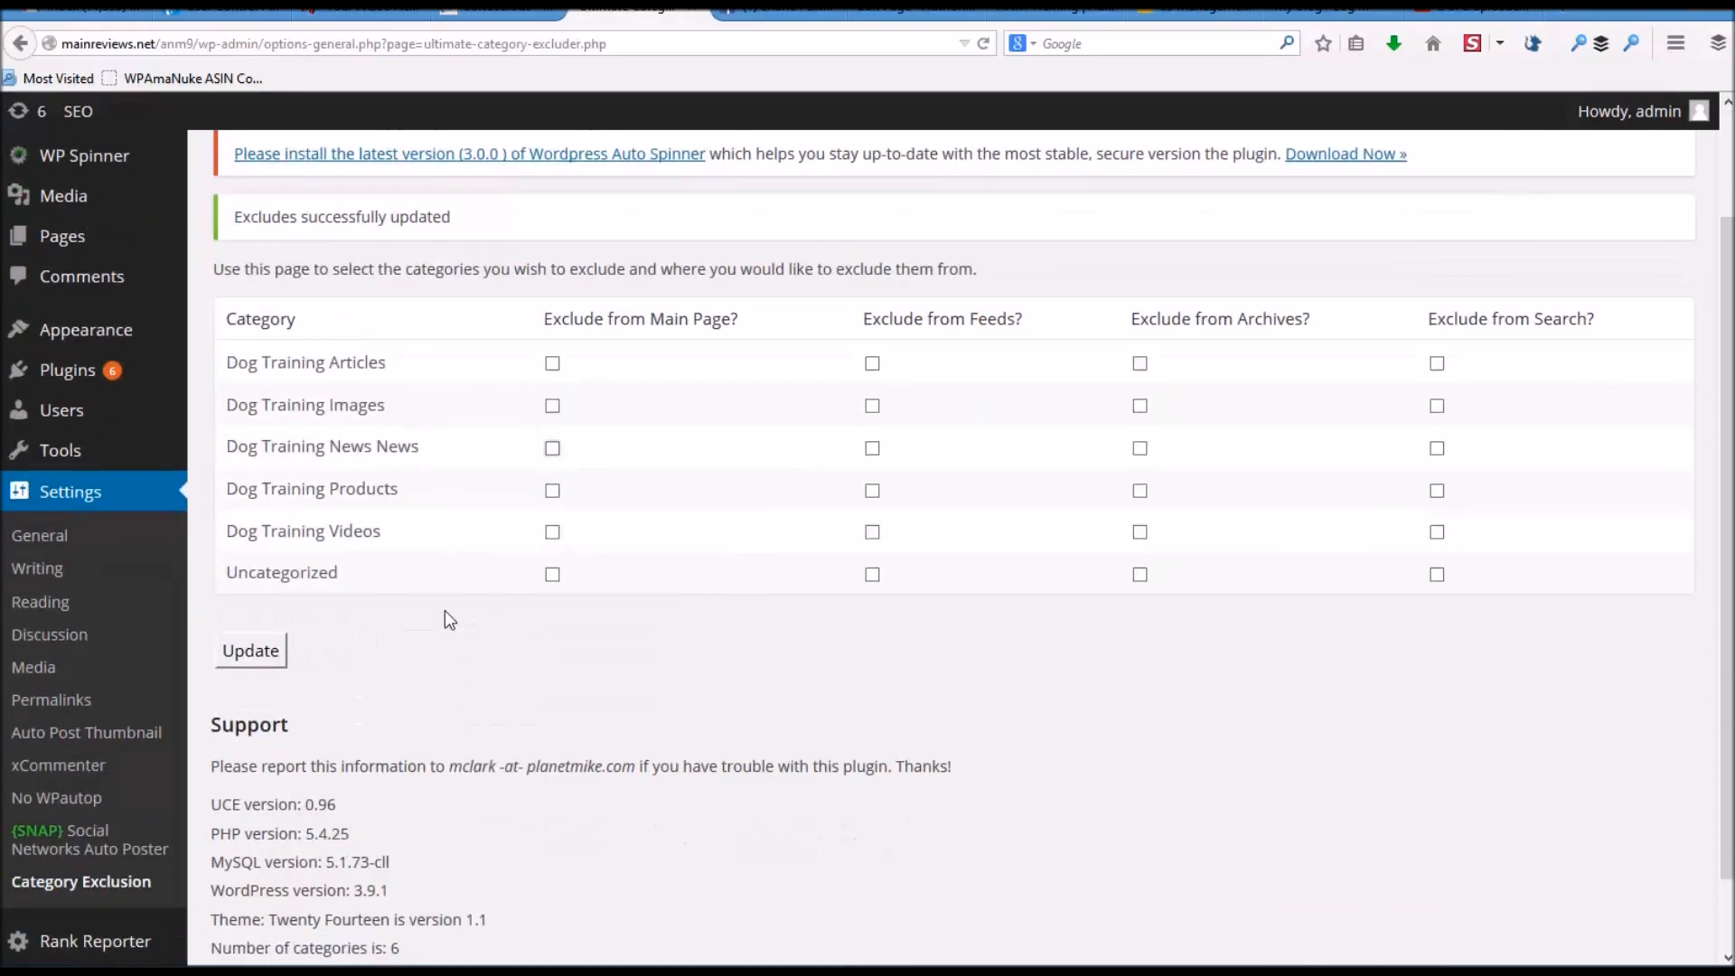
{"action": "scroll", "coordinate": [446, 605], "scroll_direction": "down", "scroll_amount": 2}
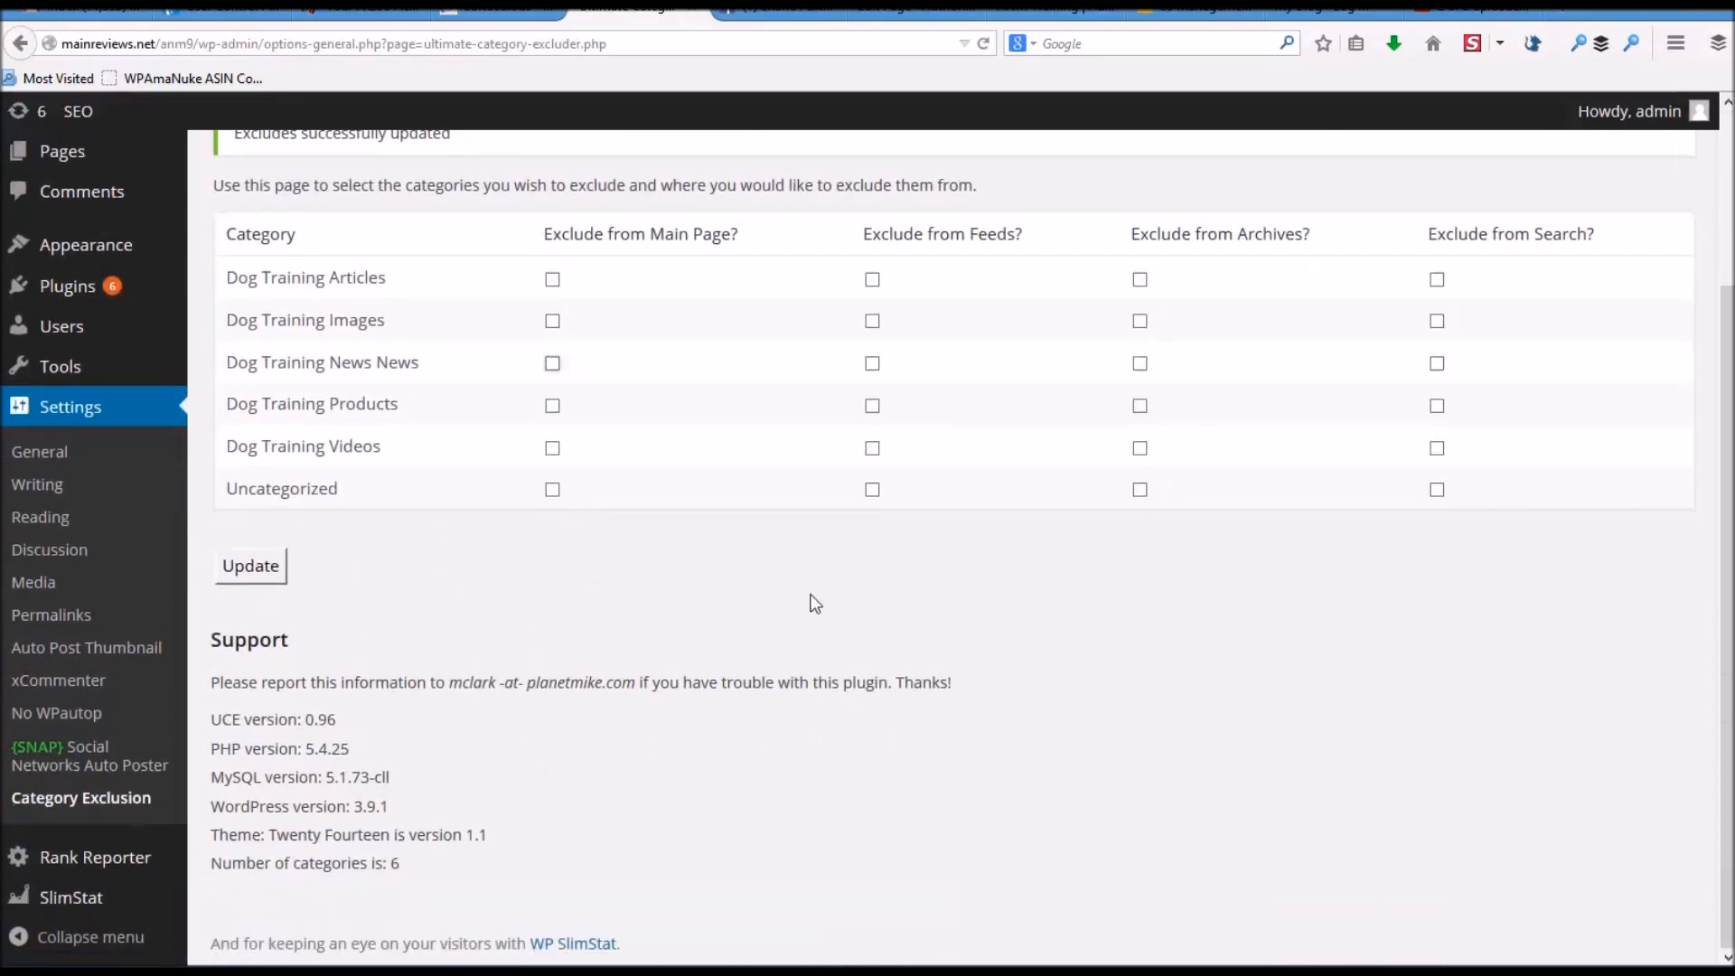